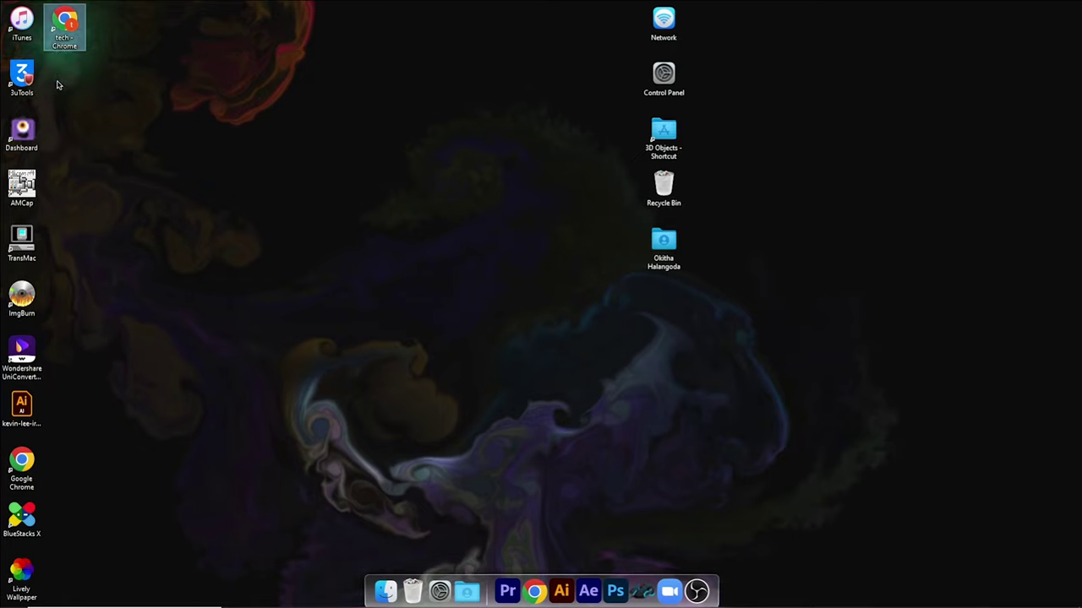
- Launch Chrome full-screen and go to the FileCR site via the 'filecr' suggestion
double_click(66, 25)
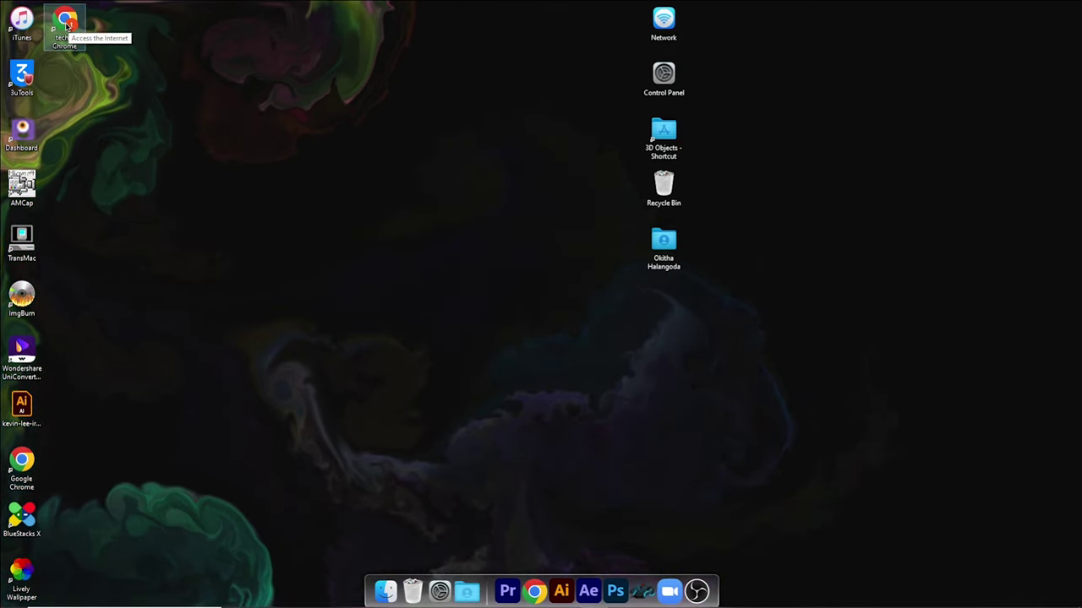
key(super+Left)
key(super+Up)
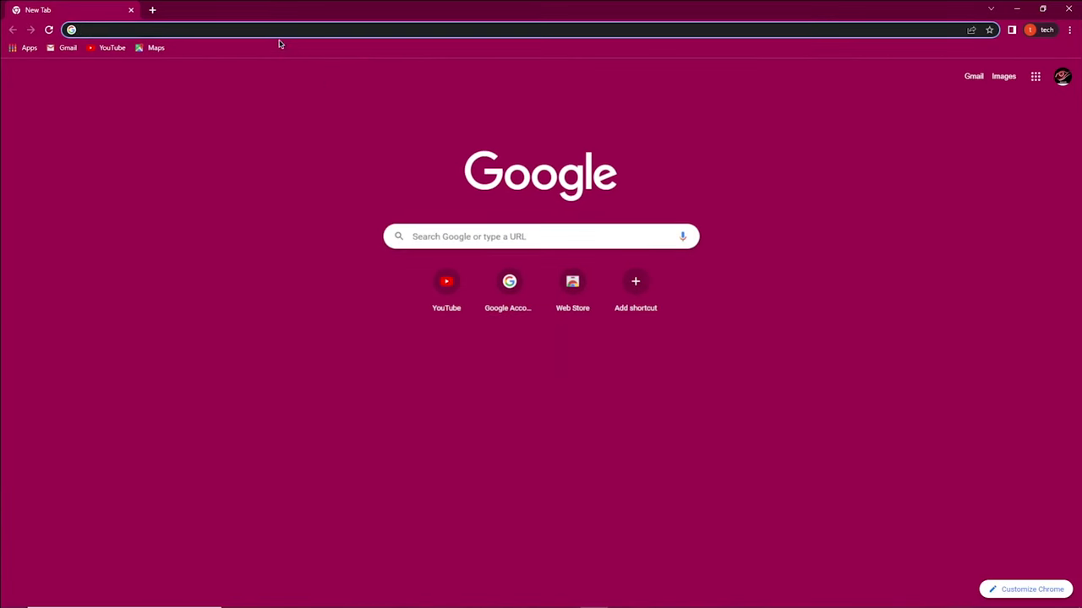
text(F)
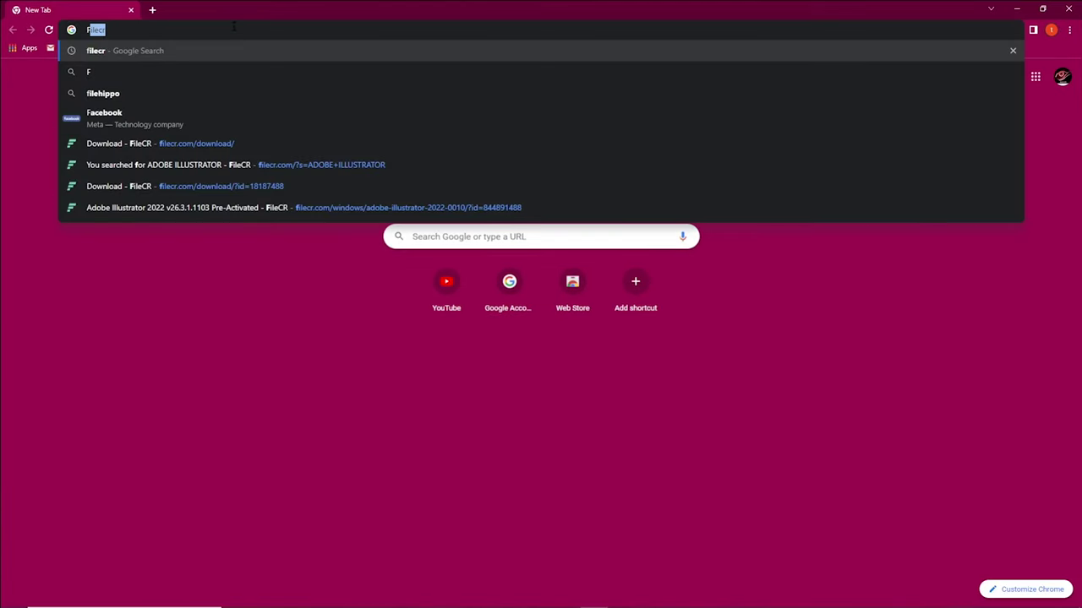
text(IL)
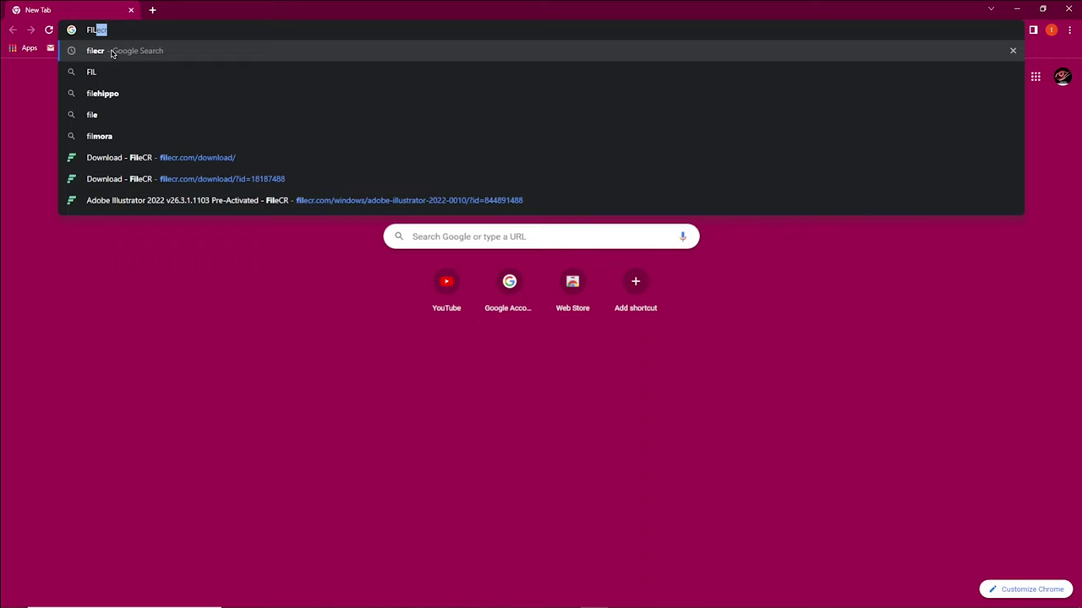
click(112, 52)
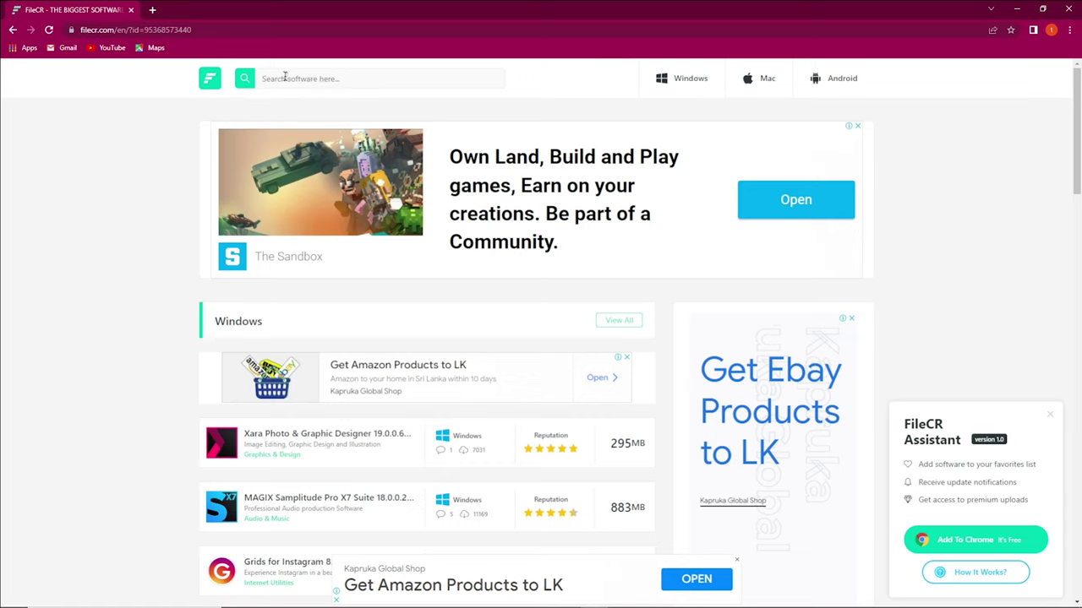
- Search FileCR for 'adobe illustrator', correcting the typos along the way
text(a)
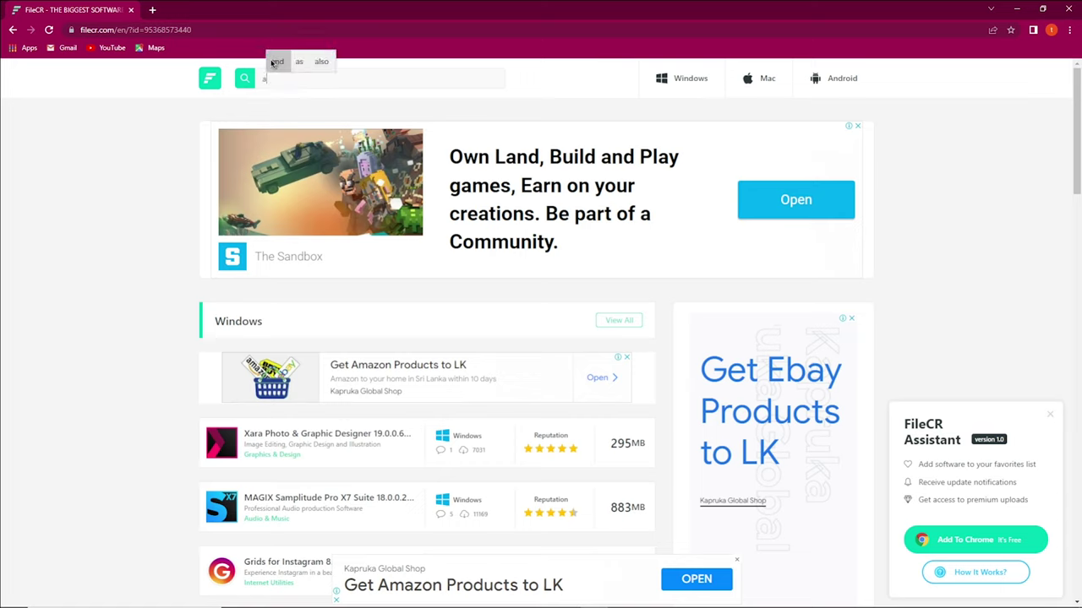
text(DOBE)
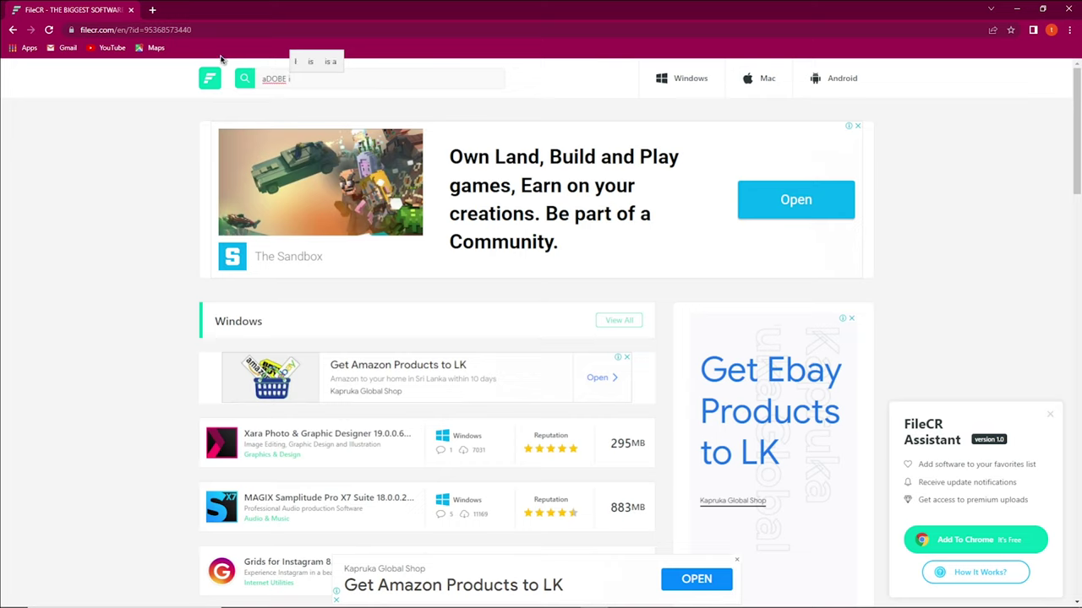
key(BackSpace)
key(BackSpace)
key(BackSpace)
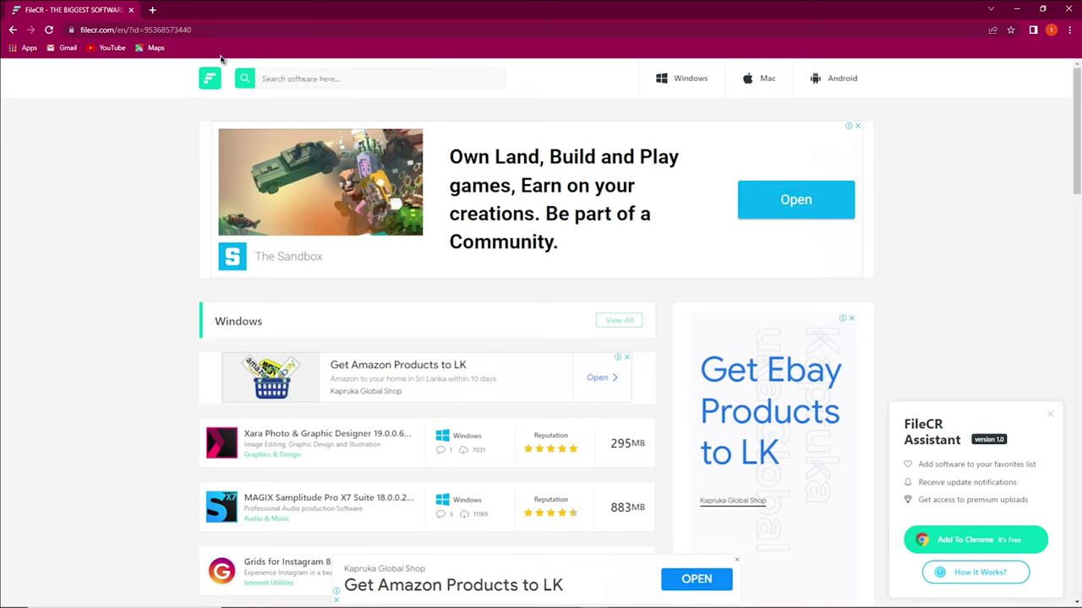
text(adob)
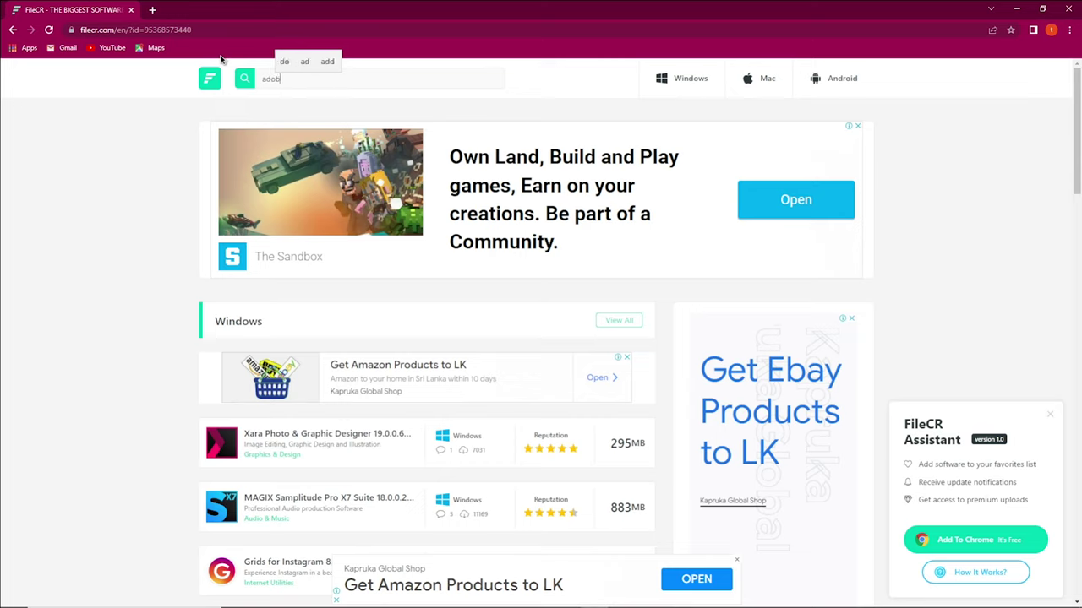
text( e)
key(BackSpace)
key(BackSpace)
text(illustr)
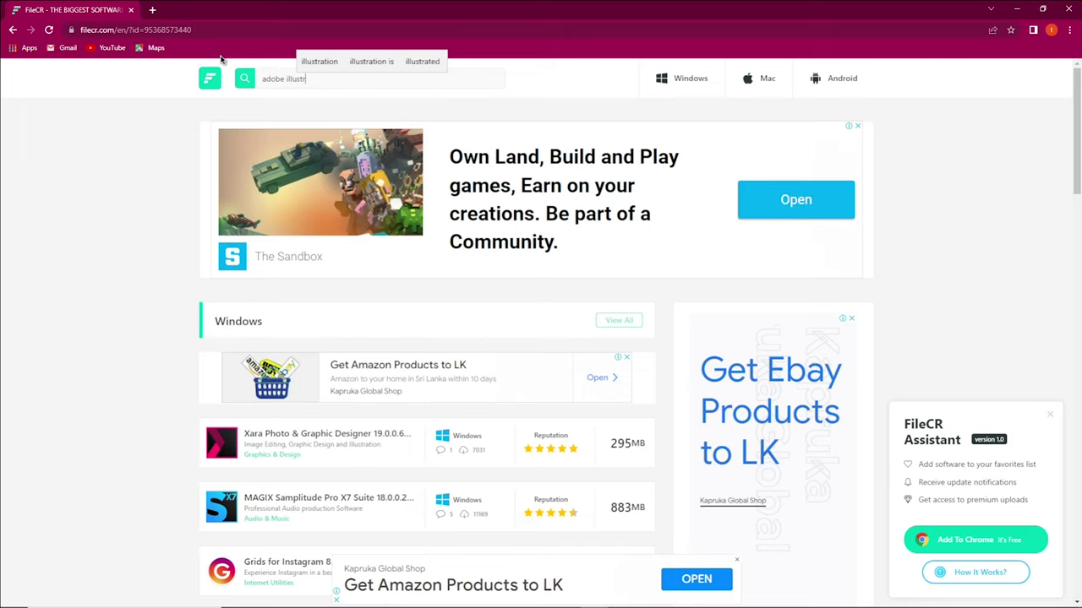
text(ator)
key(Return)
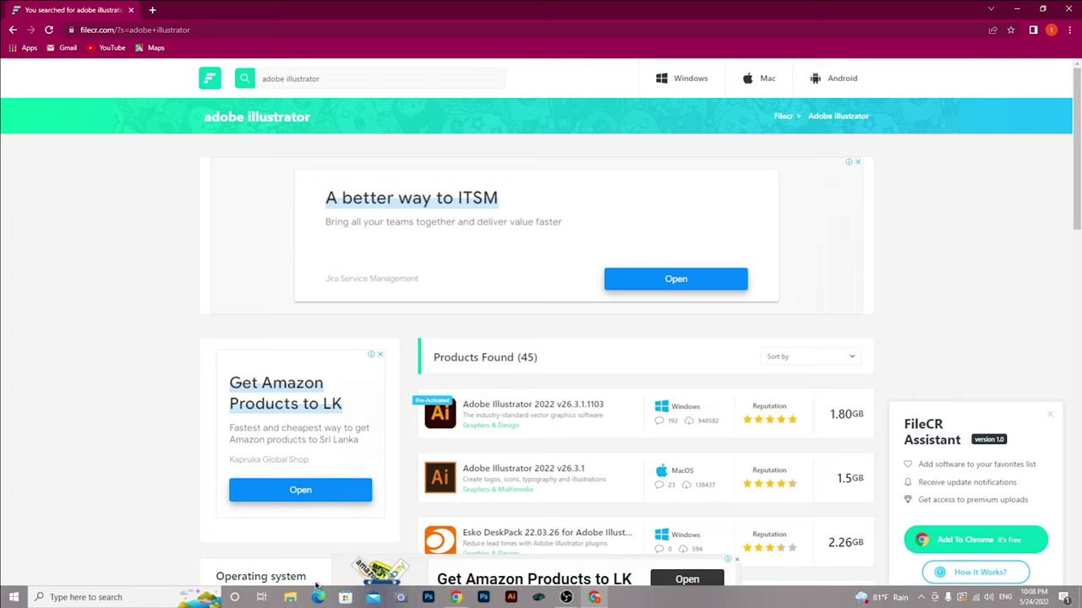
- Open the Adobe Illustrator 2022 product page and start its Direct Download
click(522, 413)
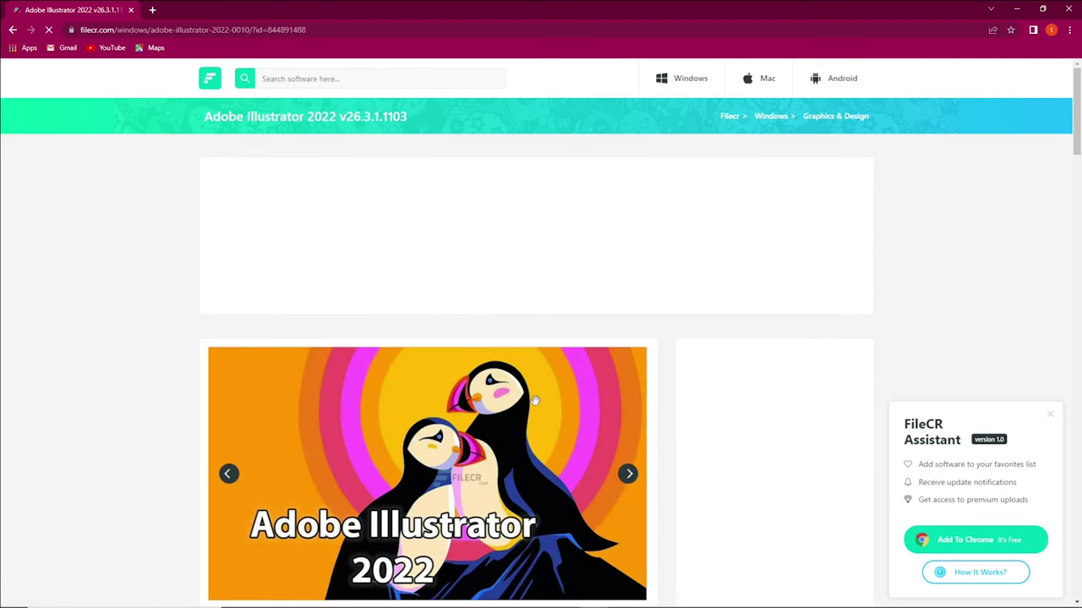
scroll(536, 407, down, 5)
scroll(536, 406, down, 2)
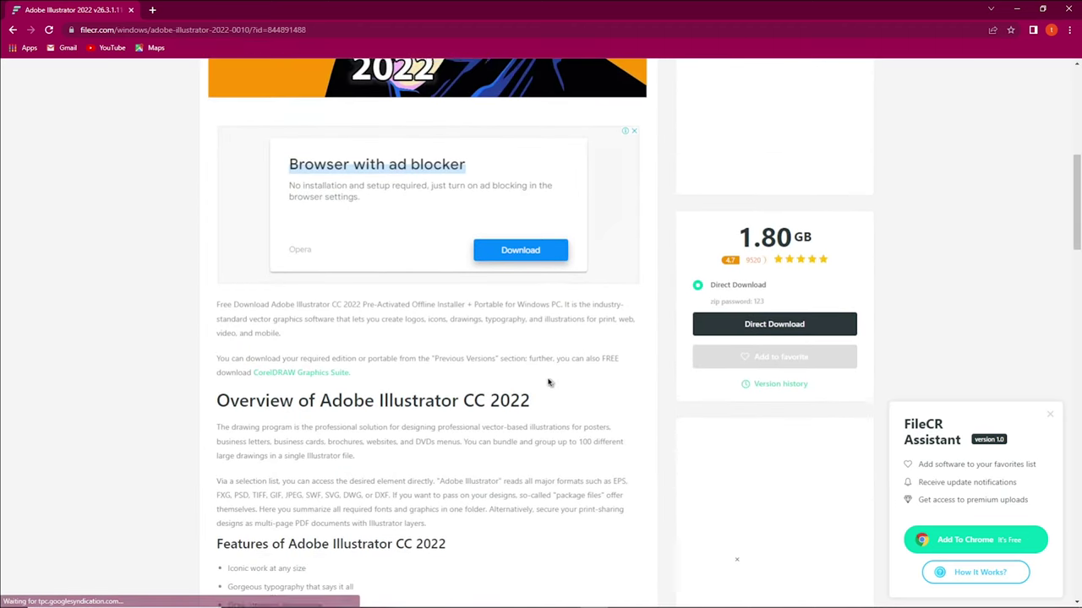
scroll(550, 381, up, 1)
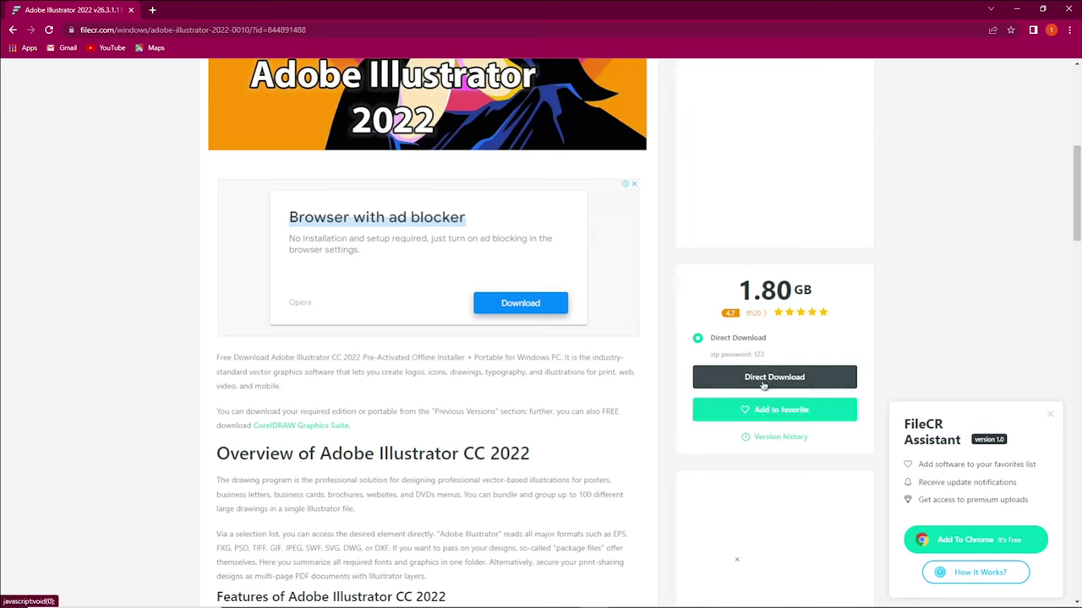
click(763, 385)
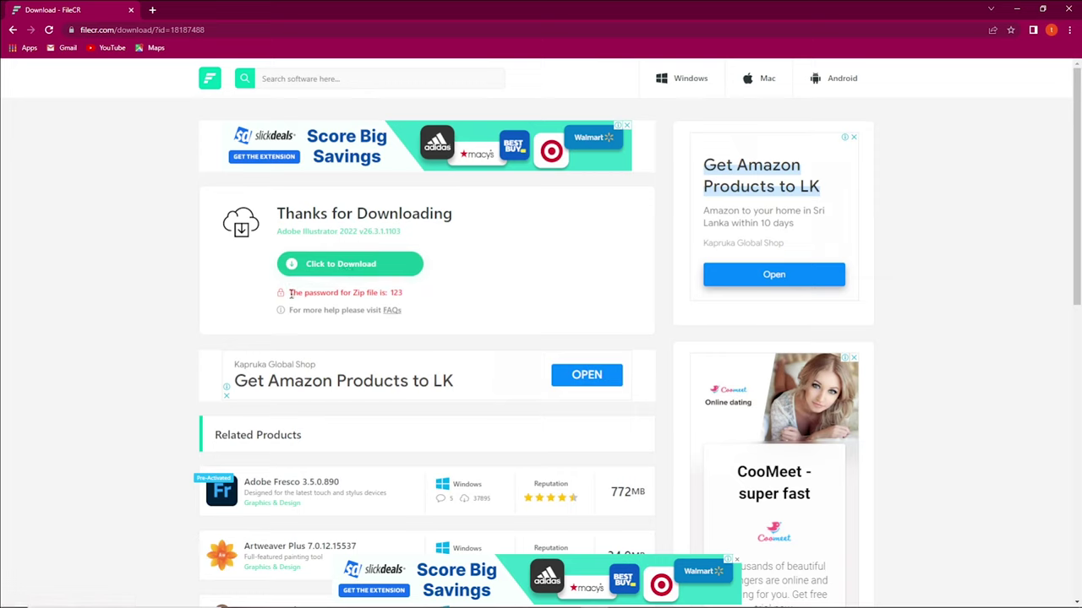
- Highlight the zip password on the thanks page and download the Illustrator zip
drag(290, 293, 400, 293)
click(407, 298)
drag(390, 293, 406, 297)
click(365, 265)
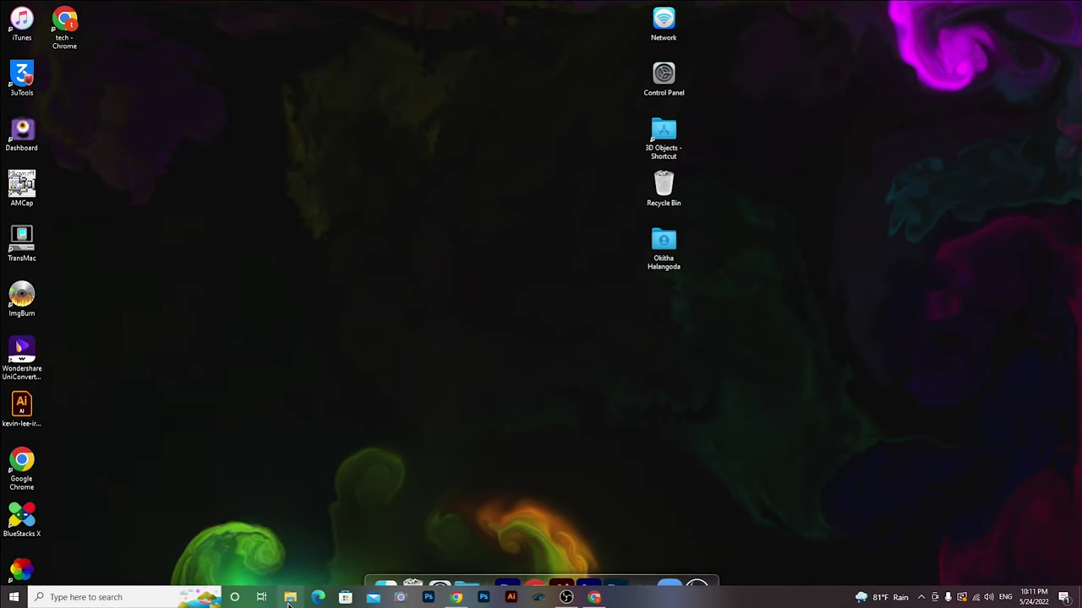
- In File Explorer, open the Adobe Illustrator 2022 zip from This PC > Local Disk (A:)
click(290, 597)
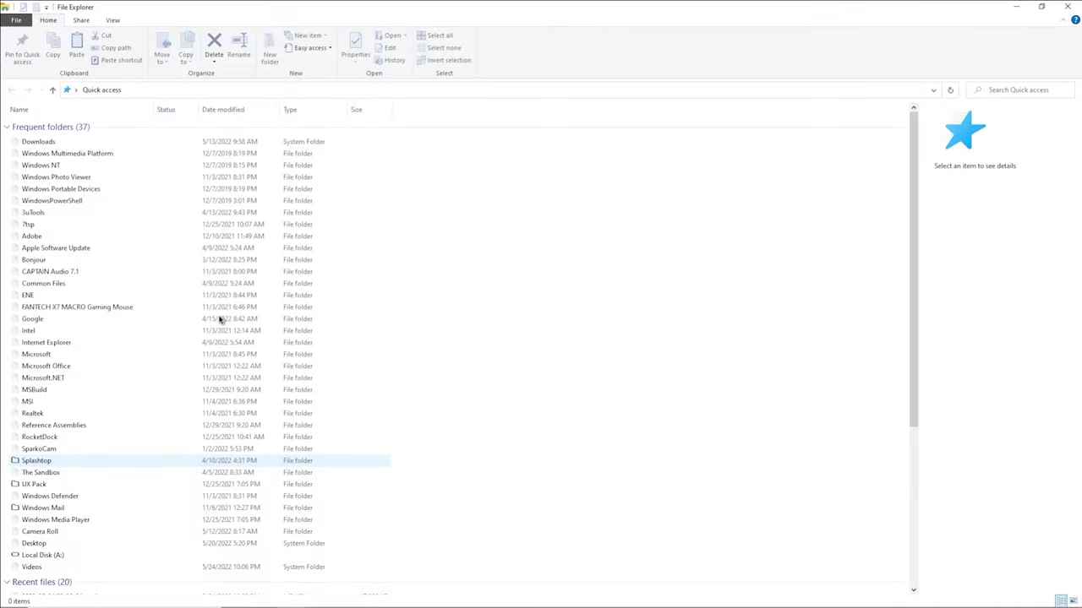
click(52, 89)
double_click(346, 136)
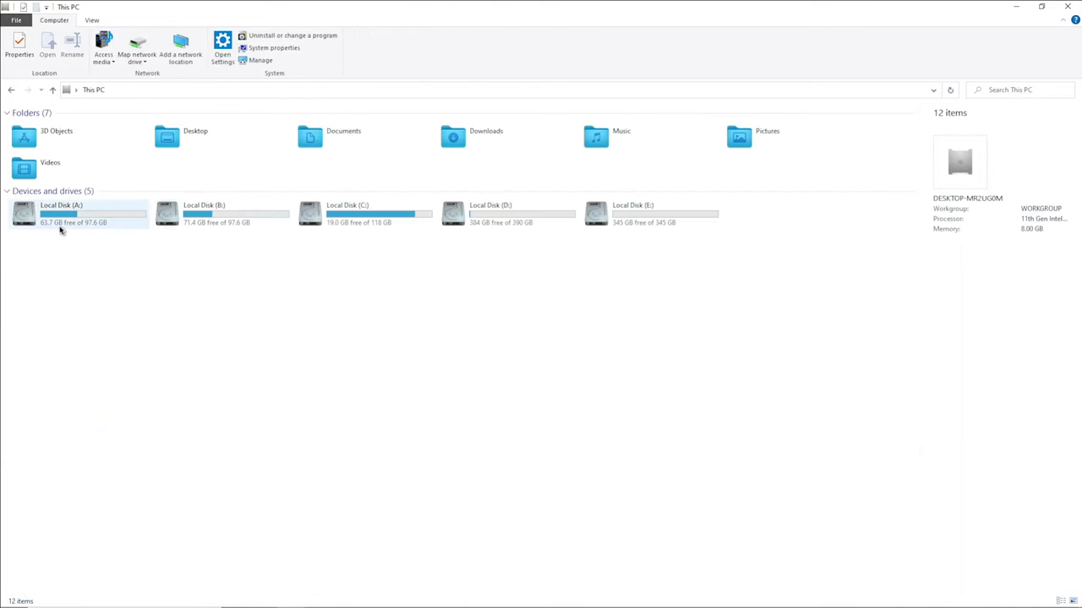
click(81, 225)
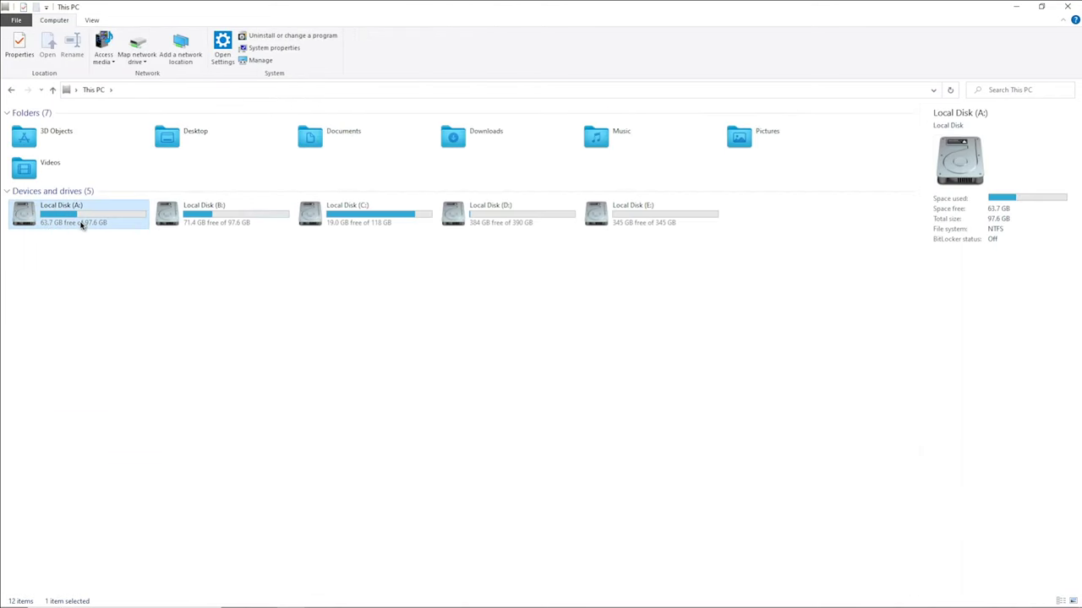
double_click(81, 225)
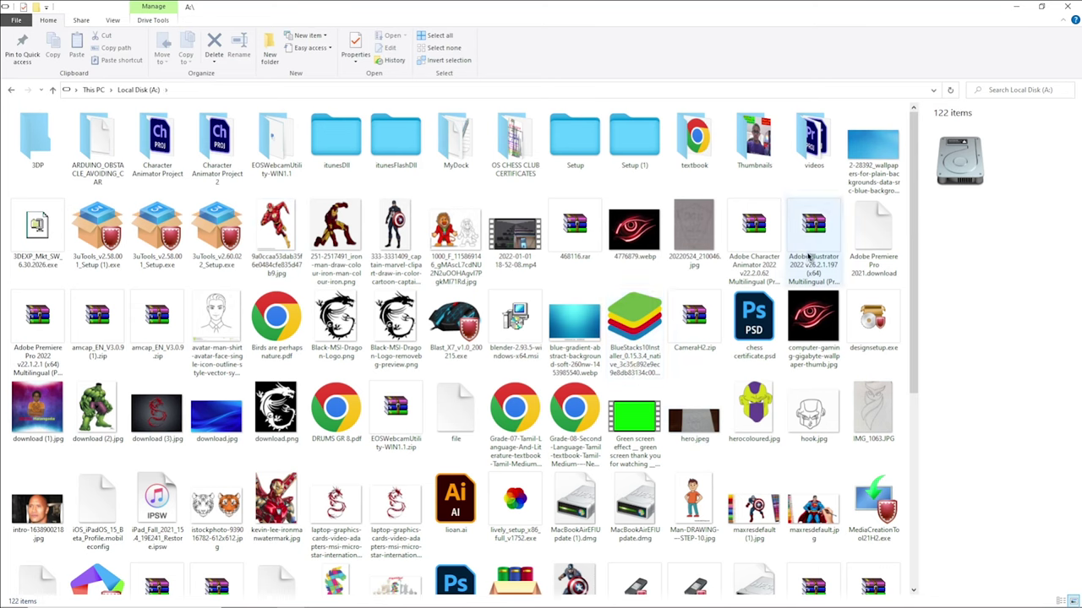
mouse_move(812, 241)
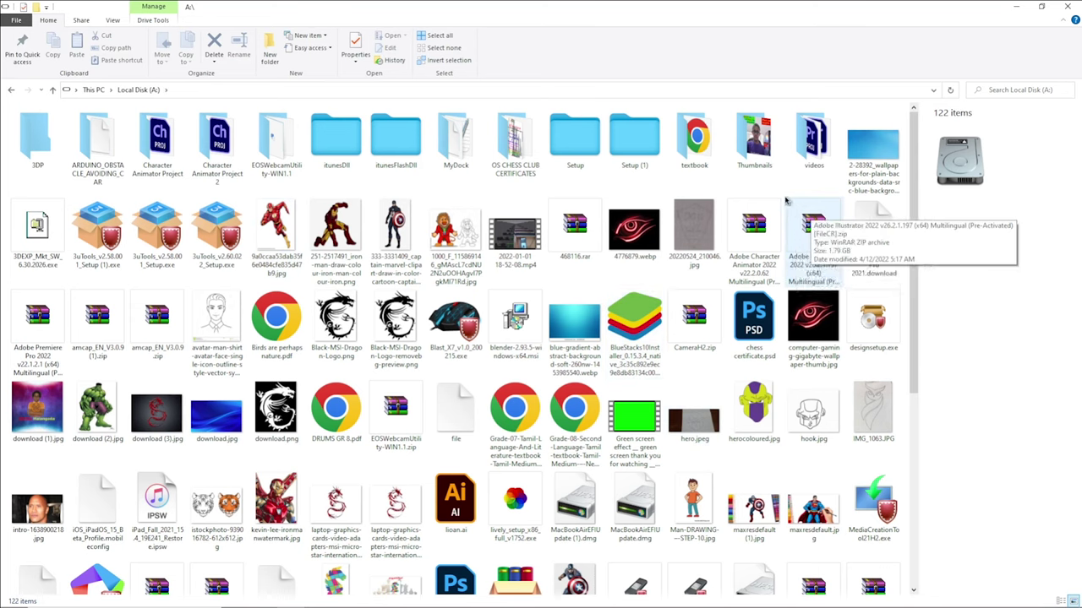
click(805, 222)
double_click(806, 222)
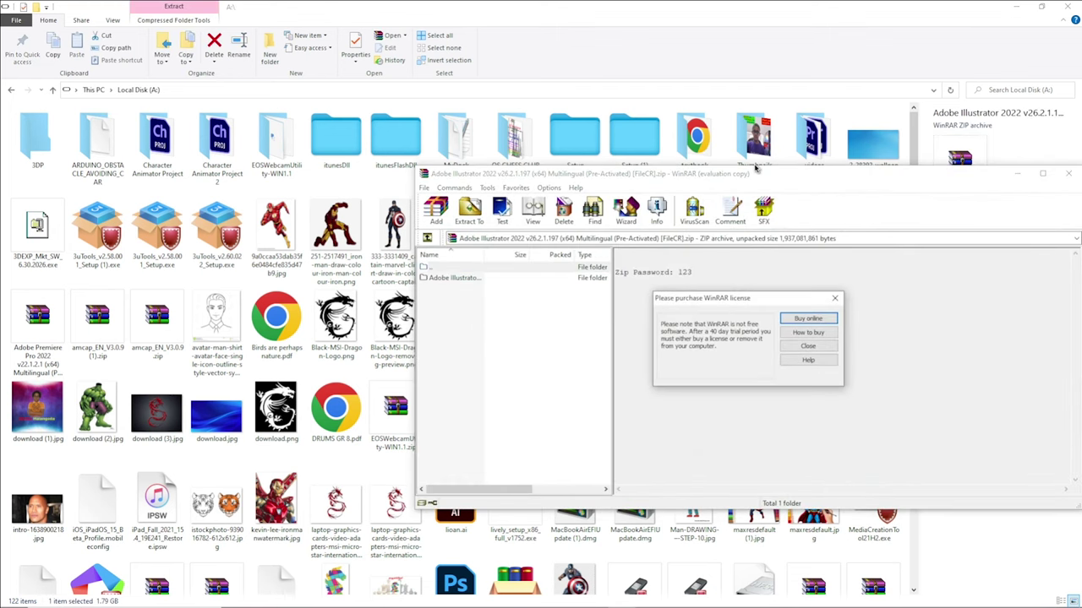
- Dismiss WinRAR's license reminder, maximize it, and run Set-up.exe from the Illustrator folder
click(834, 298)
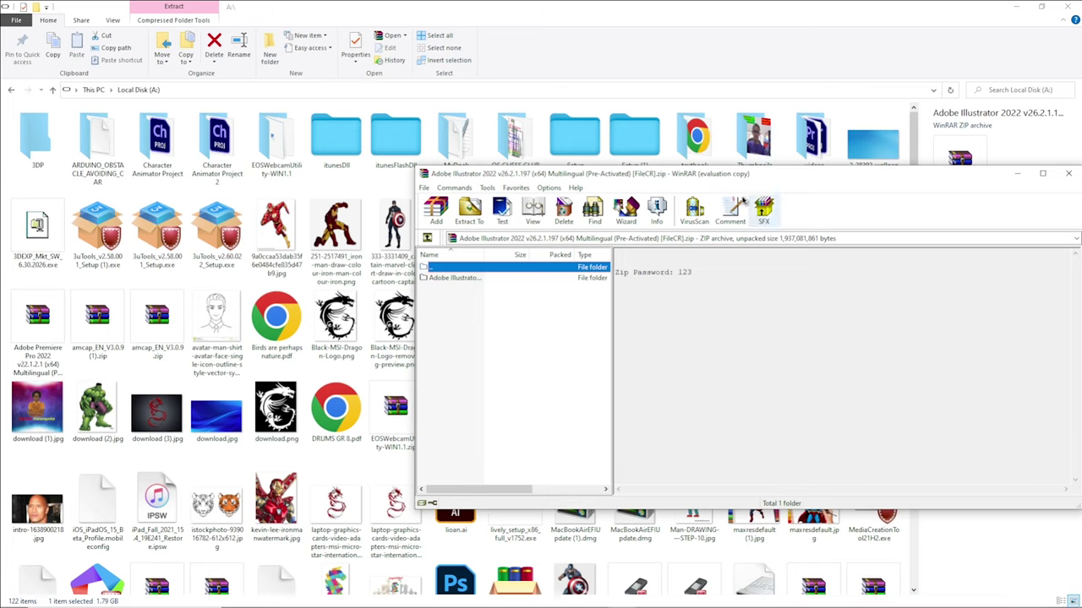
double_click(720, 174)
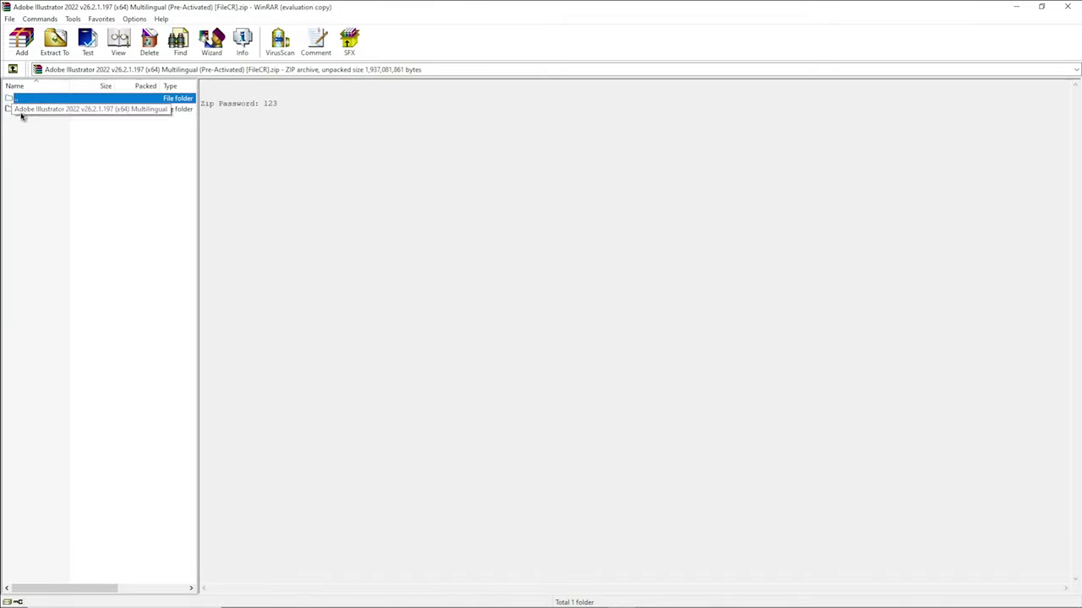
double_click(31, 111)
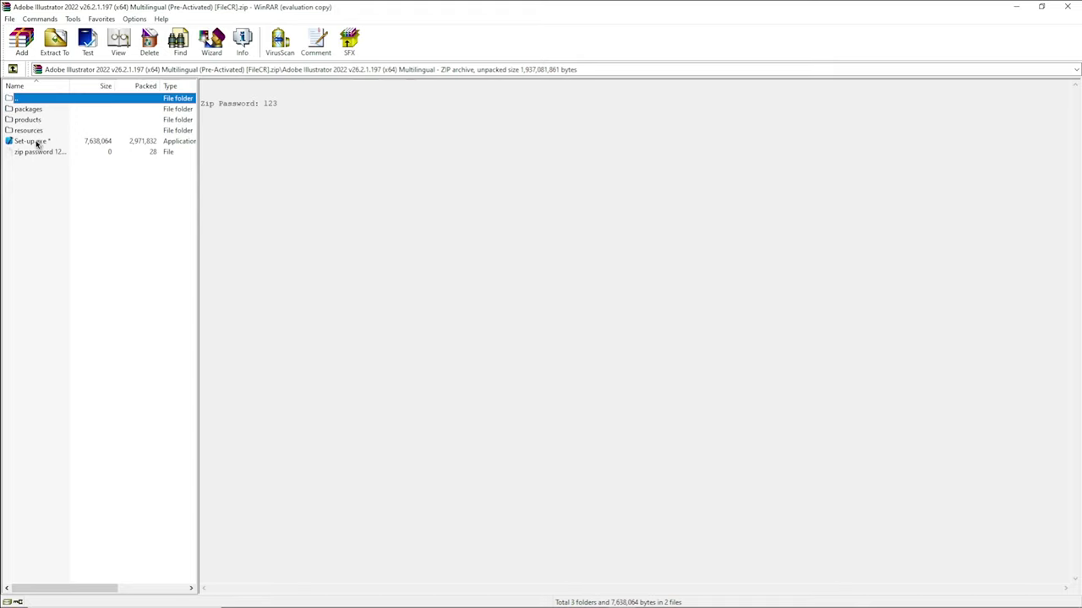
double_click(36, 142)
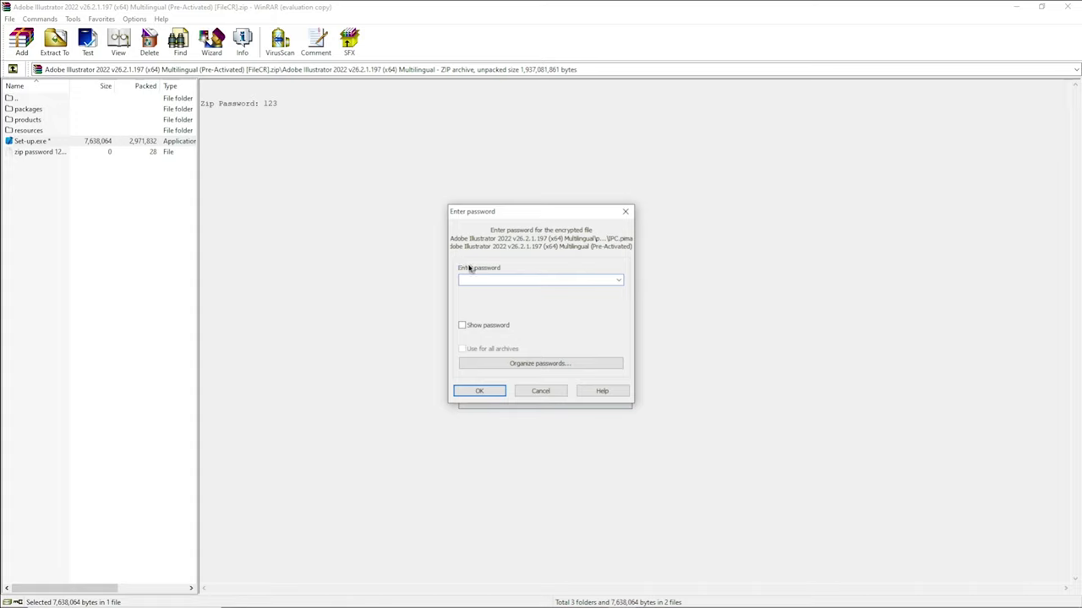
- Accept the zip password to extract Set-up.exe, then minimize WinRAR and File Explorer
key(Return)
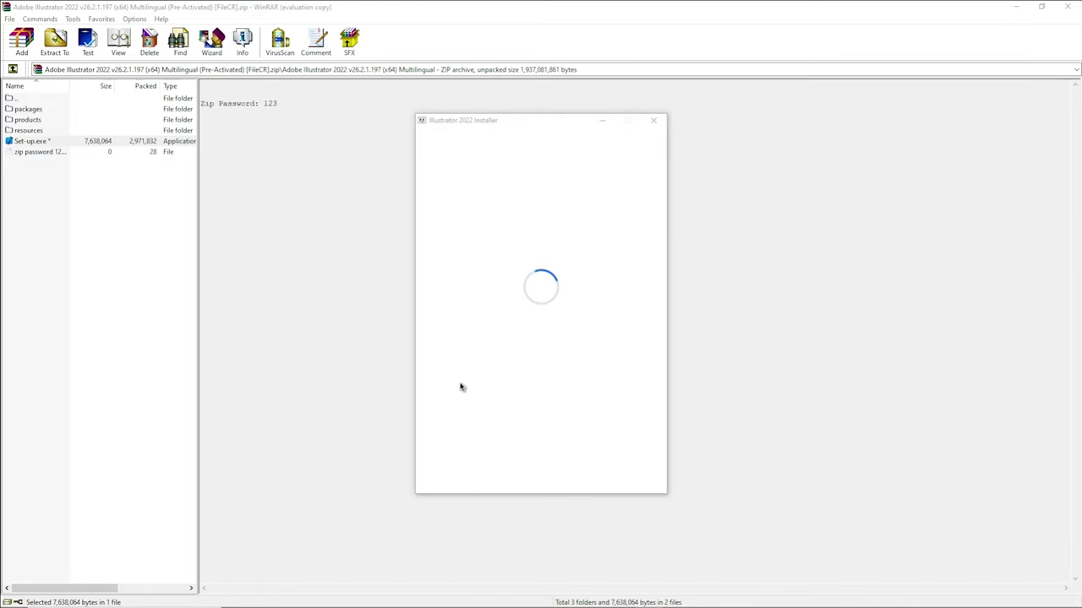
click(1016, 7)
click(1010, 7)
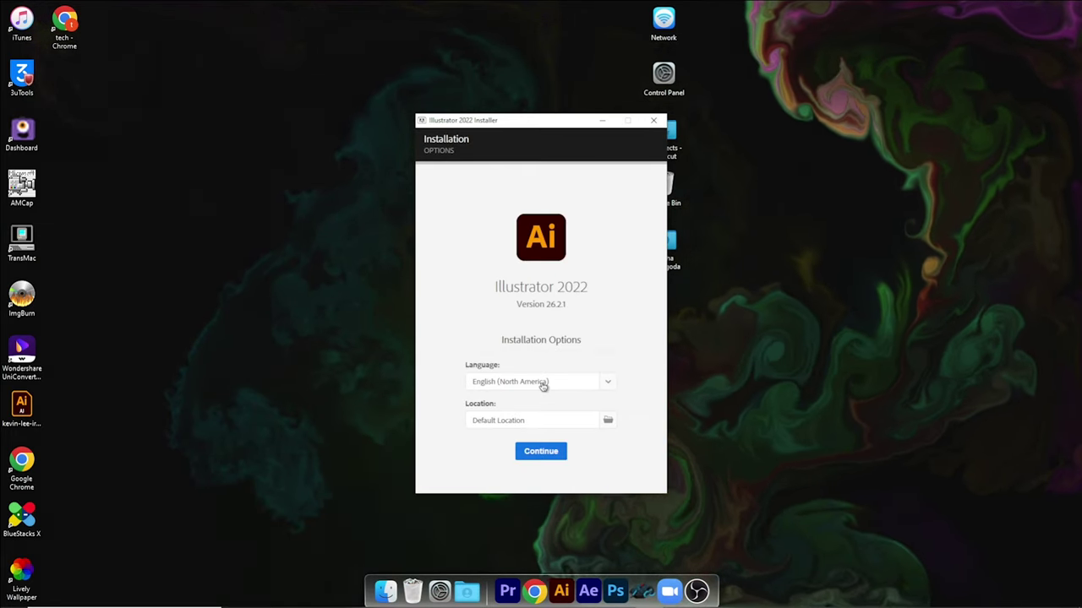
- Set the installer language to English (International) and start installing Illustrator 2022
click(541, 381)
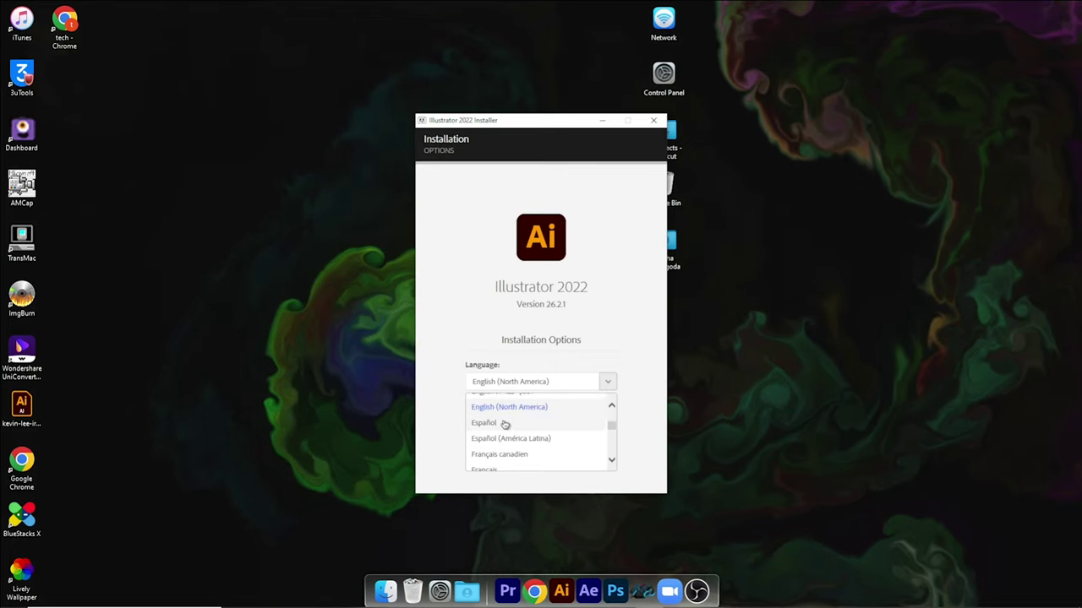
scroll(510, 423, up, 1)
scroll(528, 427, up, 1)
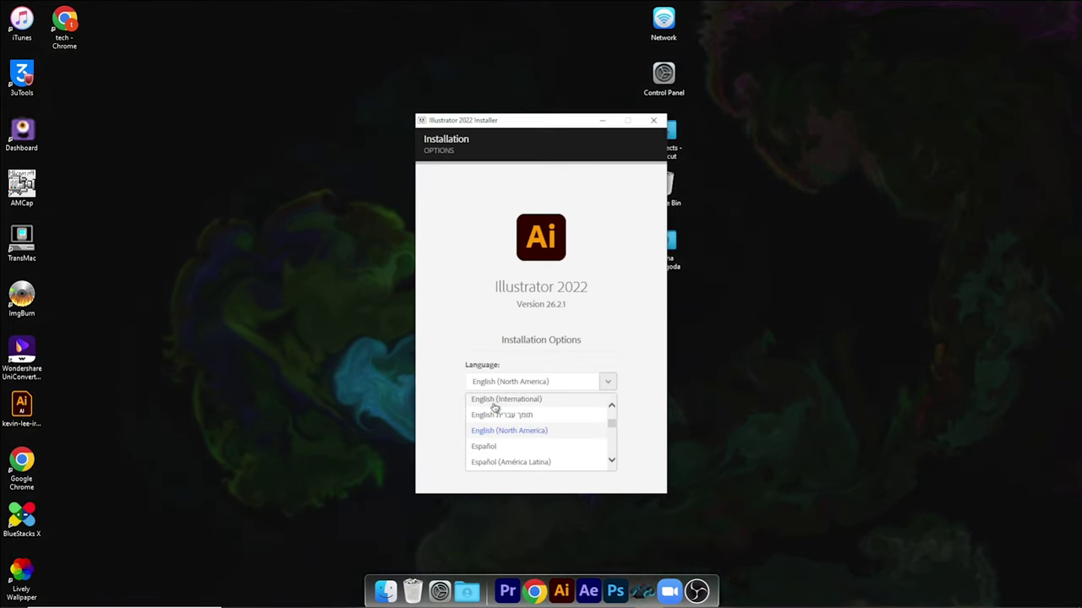
click(495, 400)
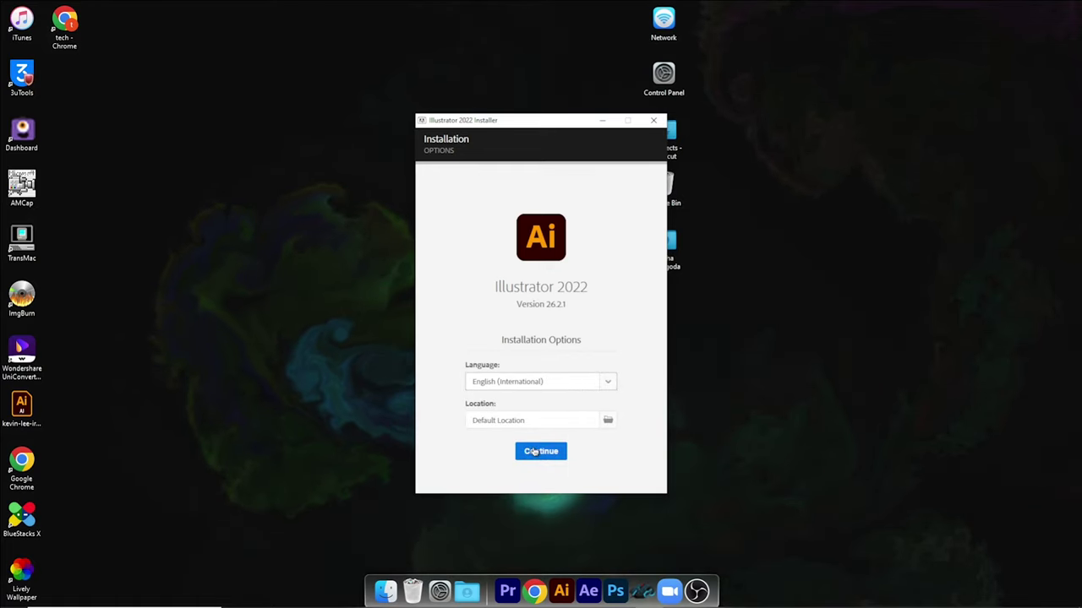
click(534, 452)
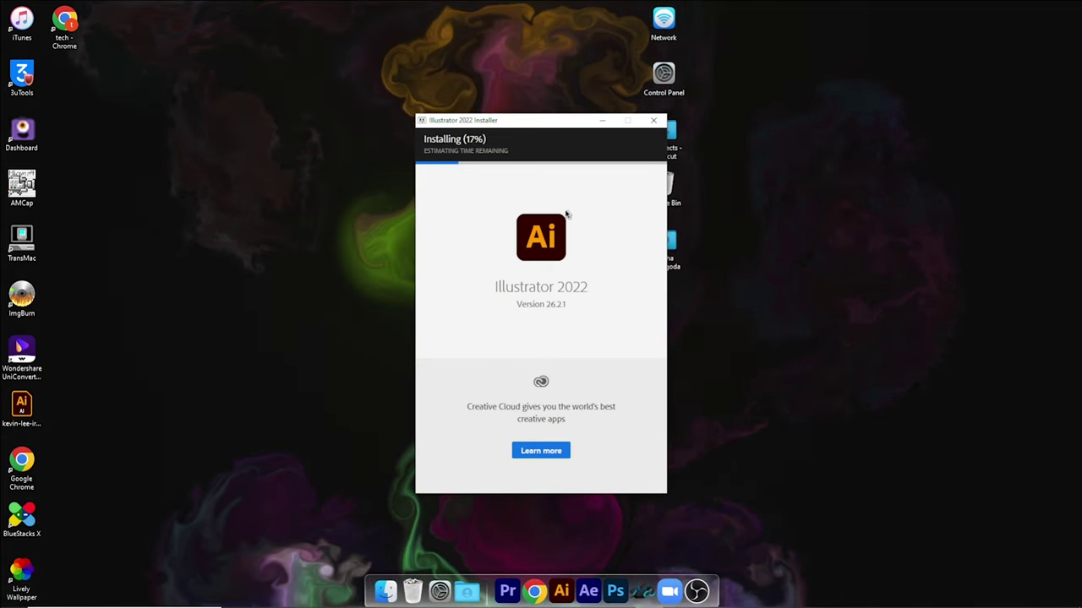
- Quit the Illustrator 2022 installation at 17% and close the installer
click(660, 123)
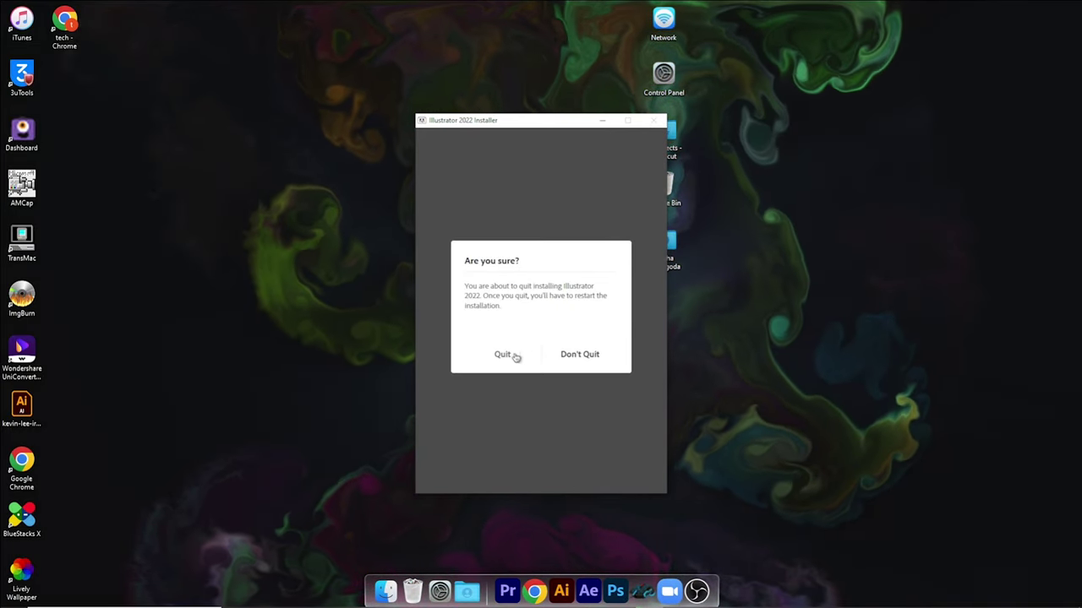
click(502, 355)
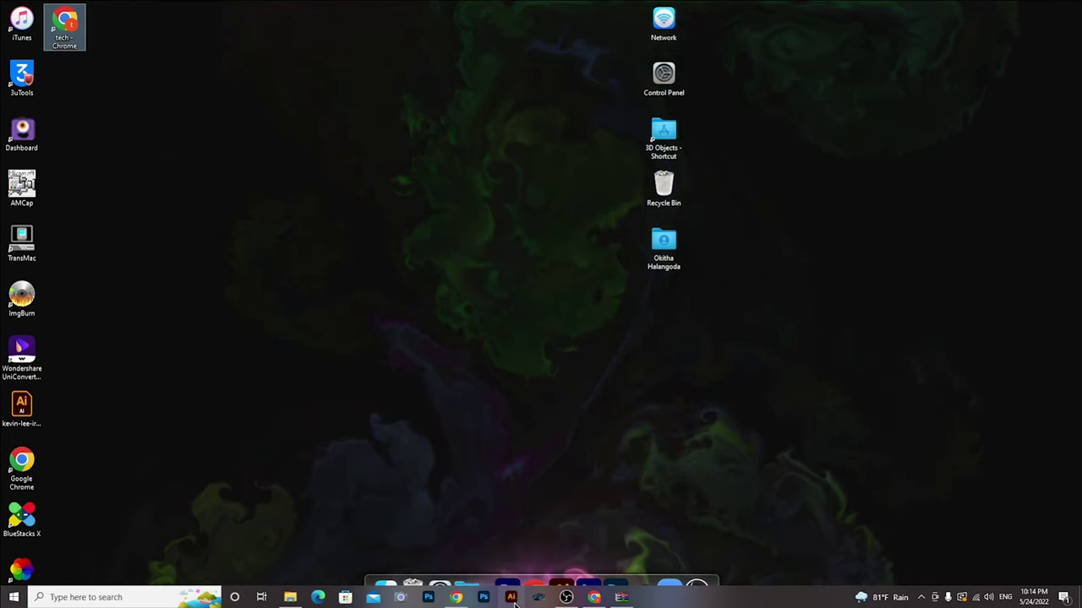
- Launch Adobe Illustrator from its taskbar icon
click(511, 597)
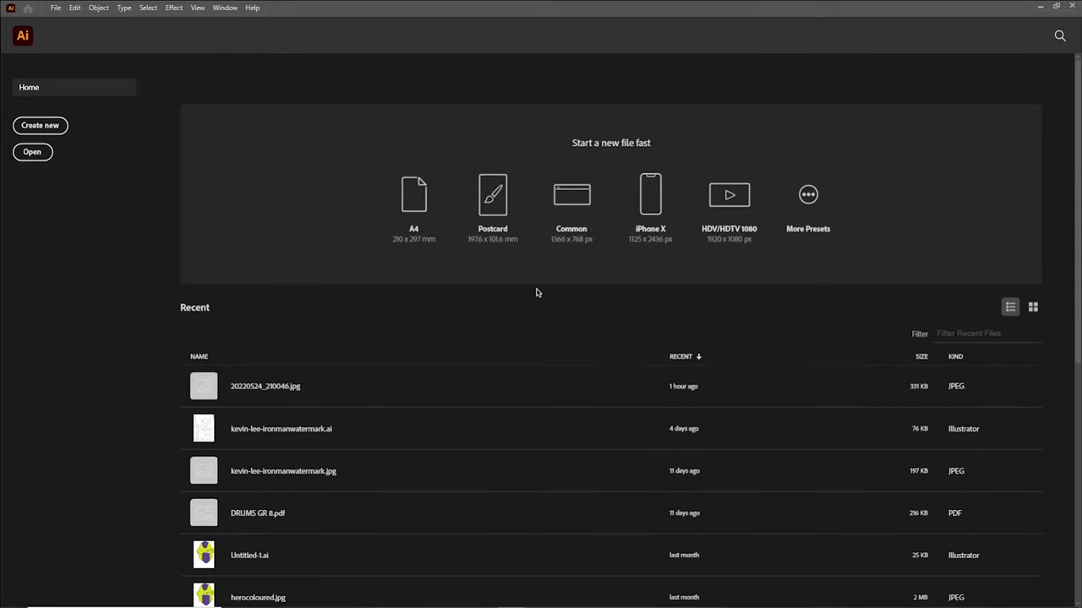
- Scroll the Recent files list to lioan.ai, then go back to the Home screen
scroll(314, 316, down, 5)
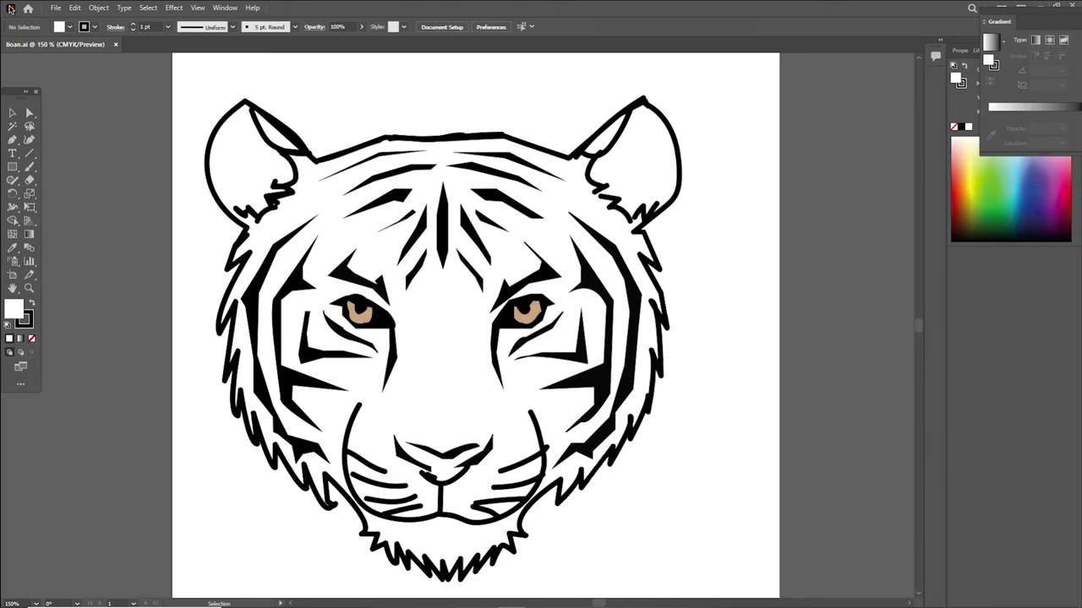
click(28, 8)
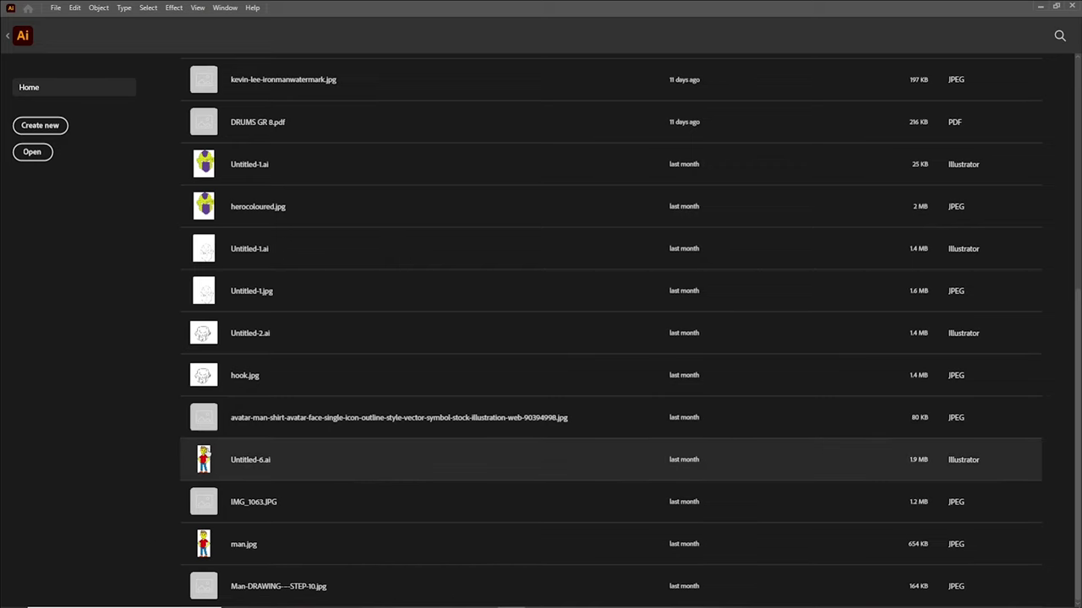
- Open Untitled-6.ai and kevin-lee-ironmanwatermark.ai from Home, ending back on the Home screen
click(207, 453)
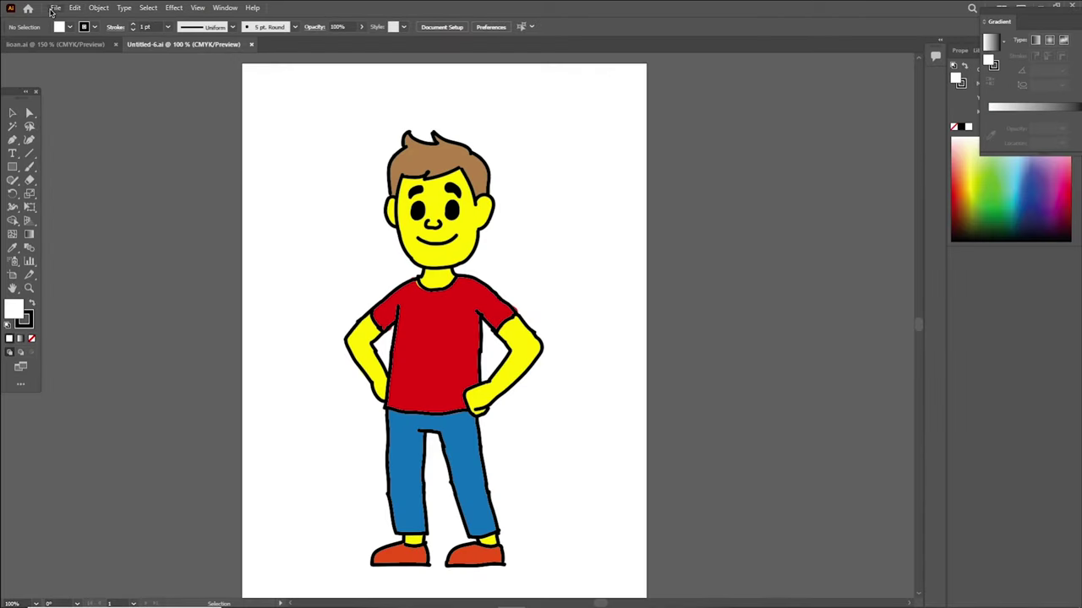
click(28, 8)
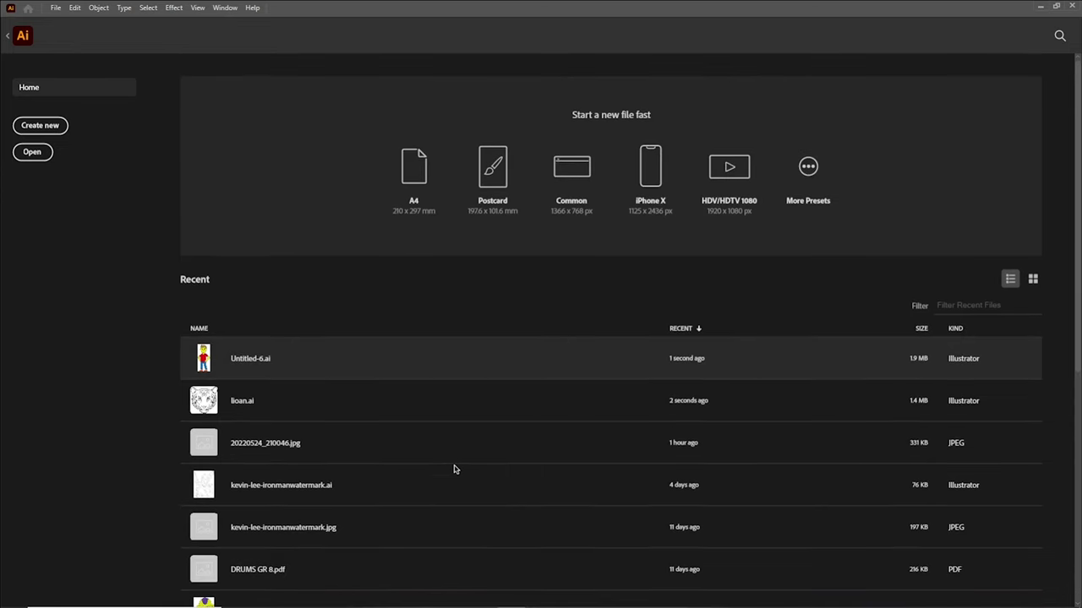
scroll(252, 414, down, 2)
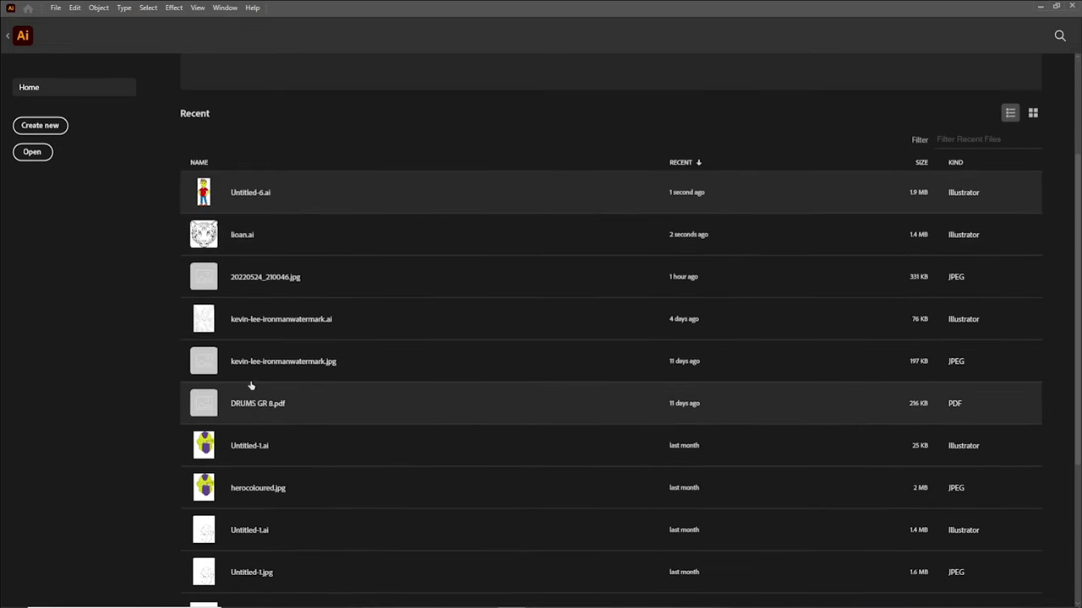
click(251, 321)
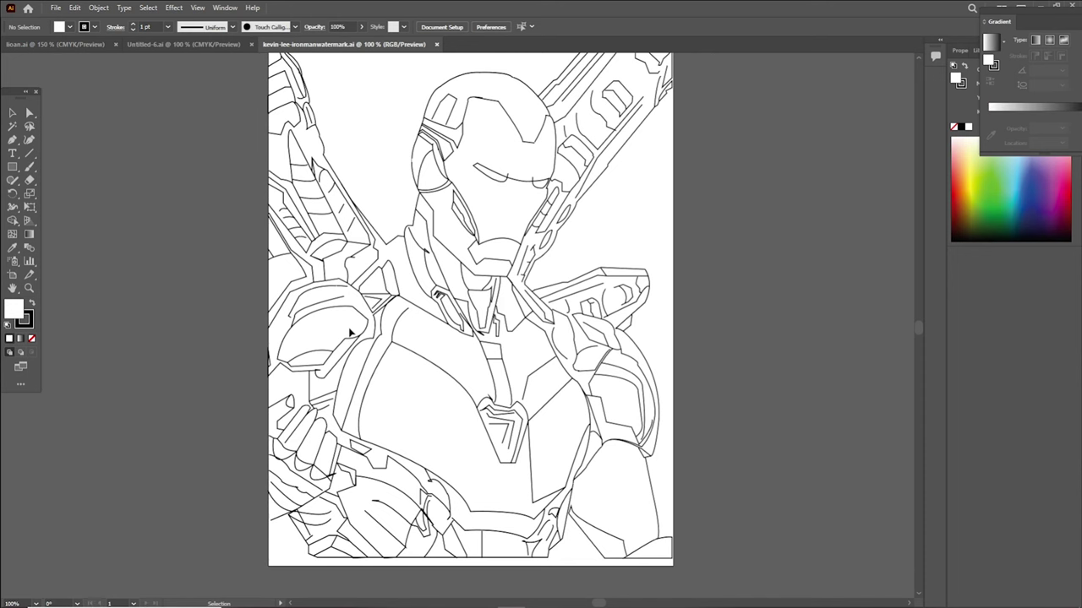
click(27, 8)
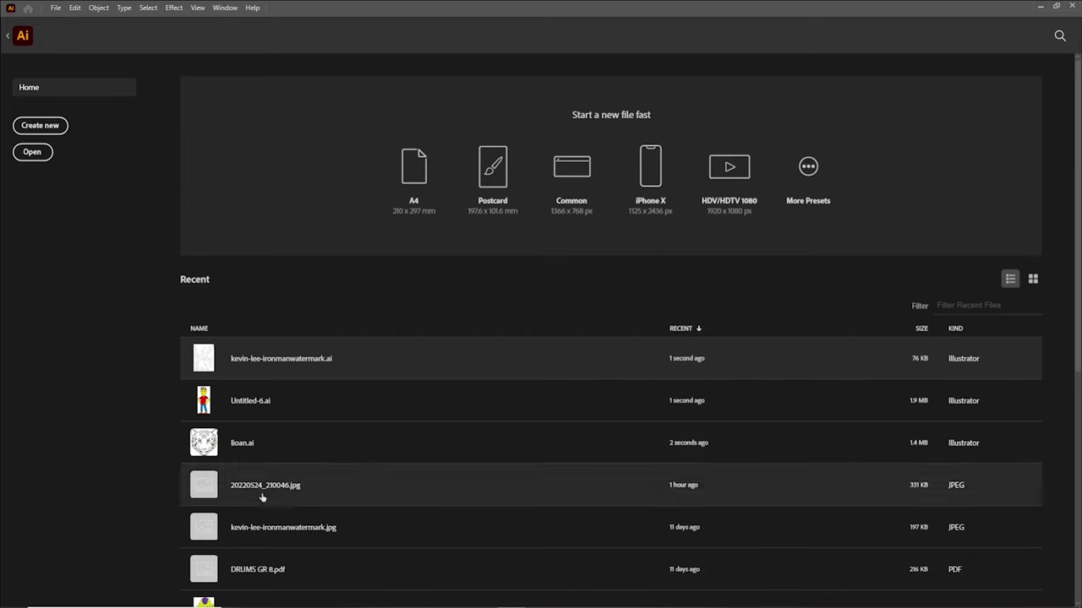
- Create a new blank 595.276 × 841.89 pt CMYK portrait document, Untitled-1
click(41, 130)
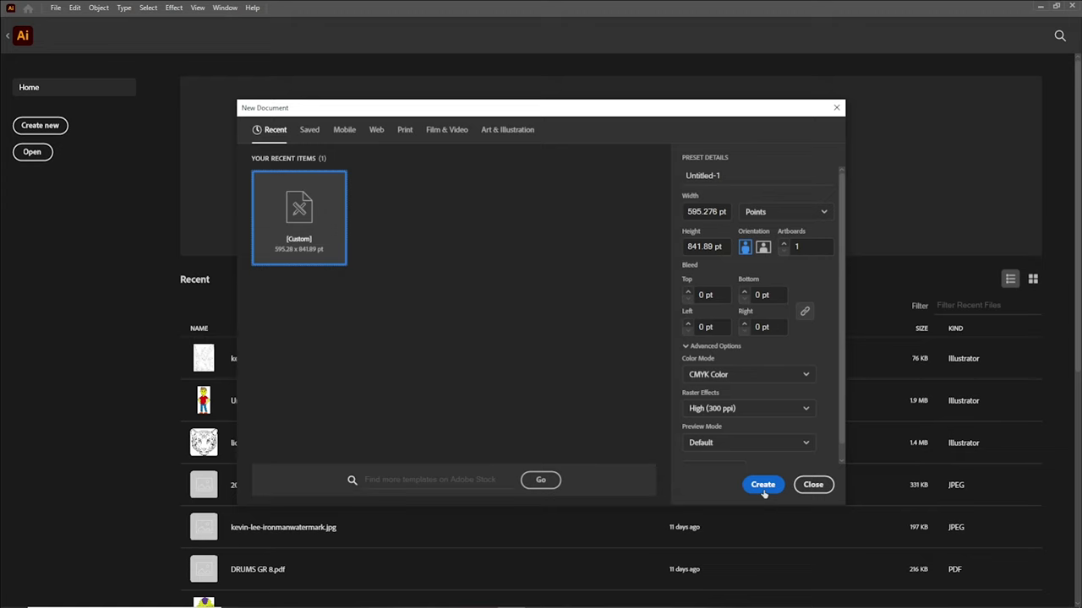
click(763, 490)
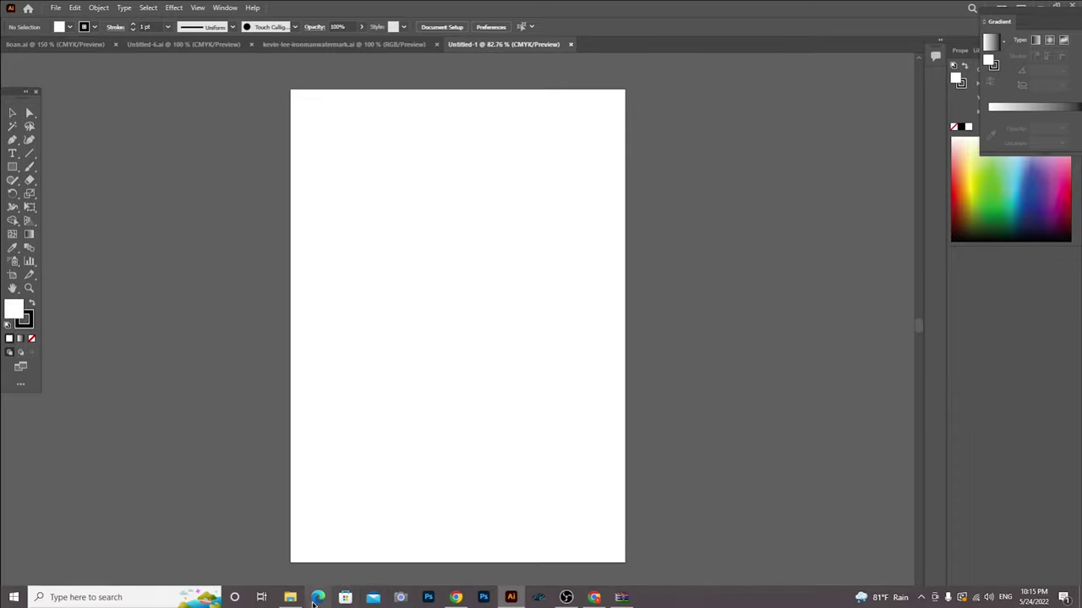
- Find the owl sketch IMG_1063.JPG on Local Disk (A:) and drag it over to Illustrator
click(296, 600)
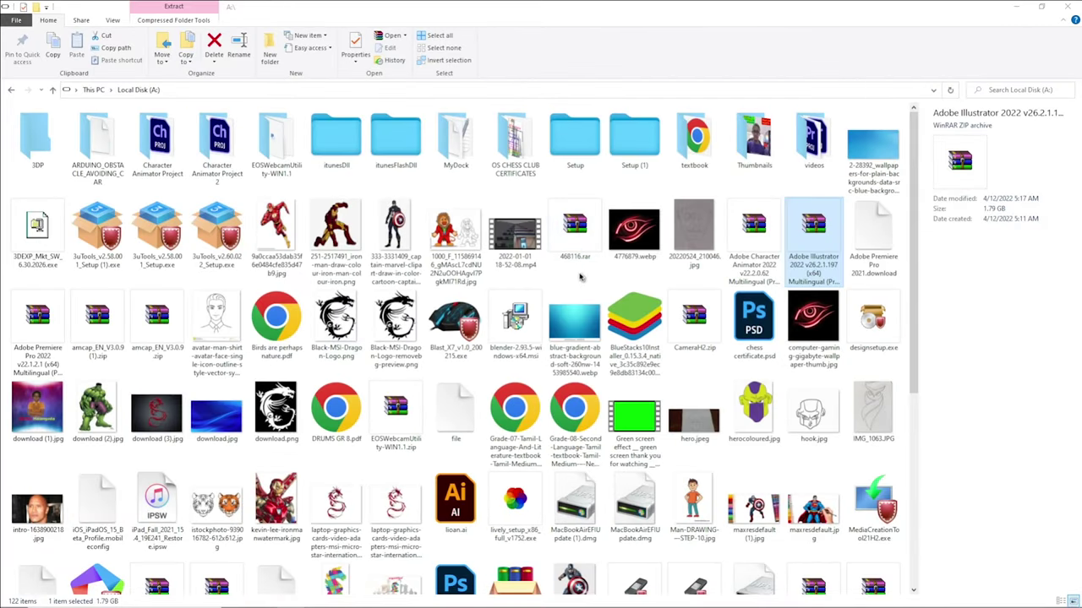
mouse_move(813, 319)
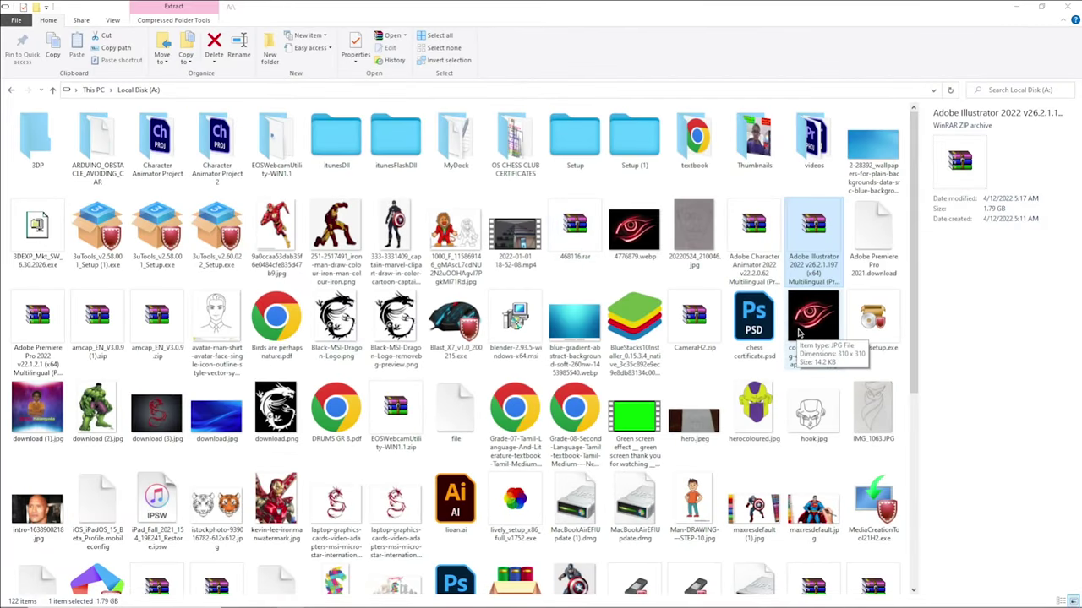
scroll(799, 334, down, 4)
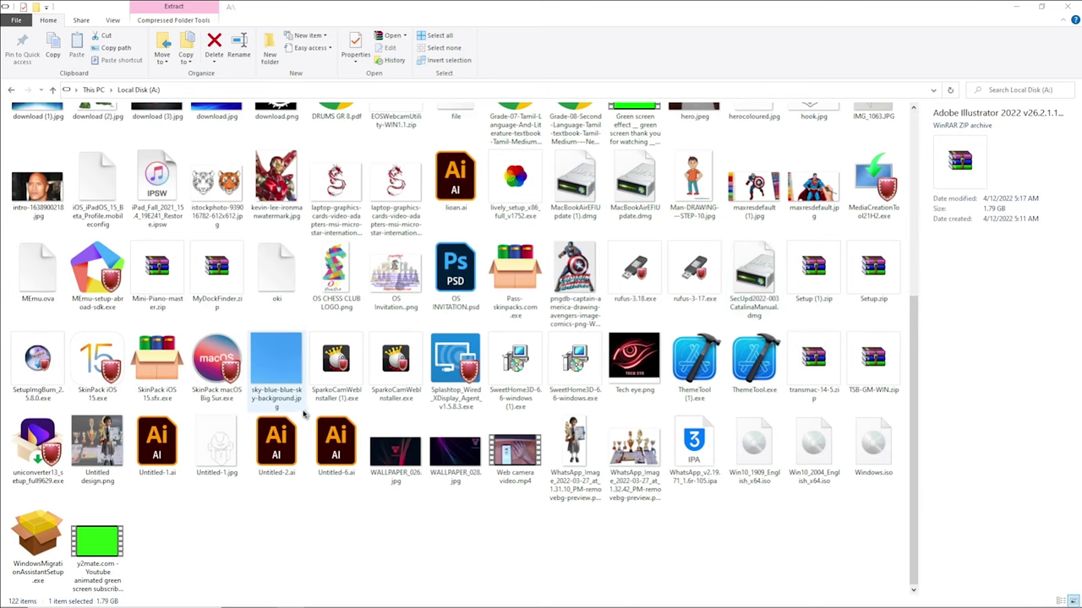
scroll(300, 414, up, 3)
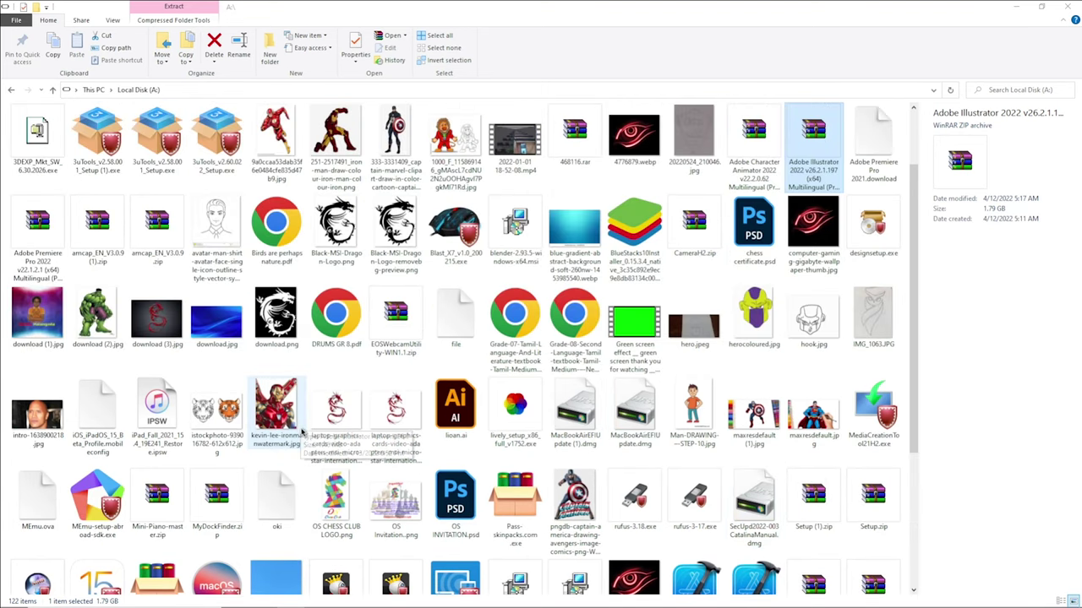
click(881, 322)
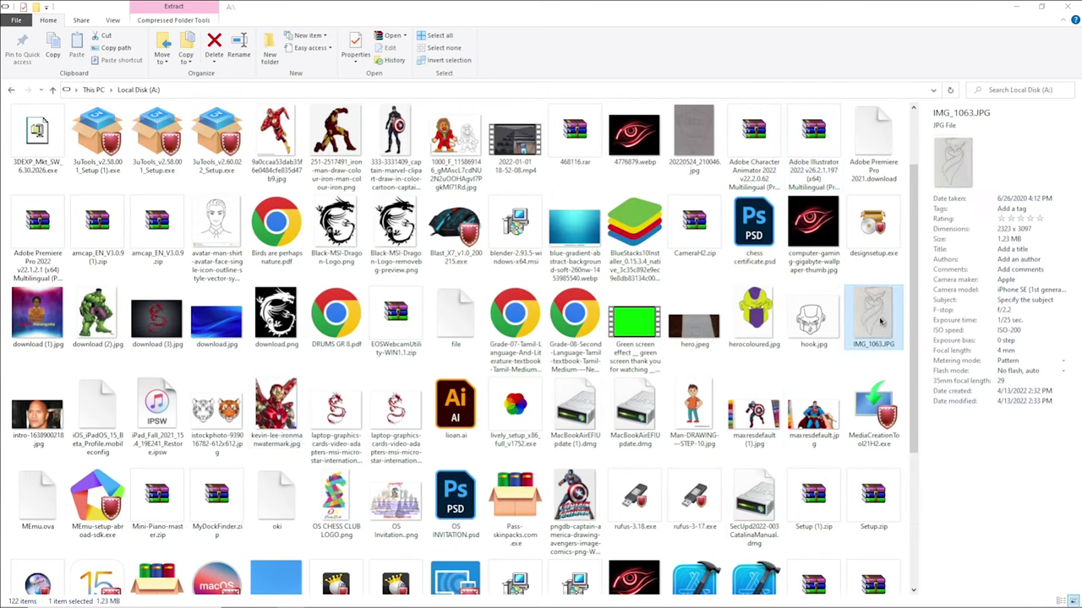
drag(876, 323, 653, 597)
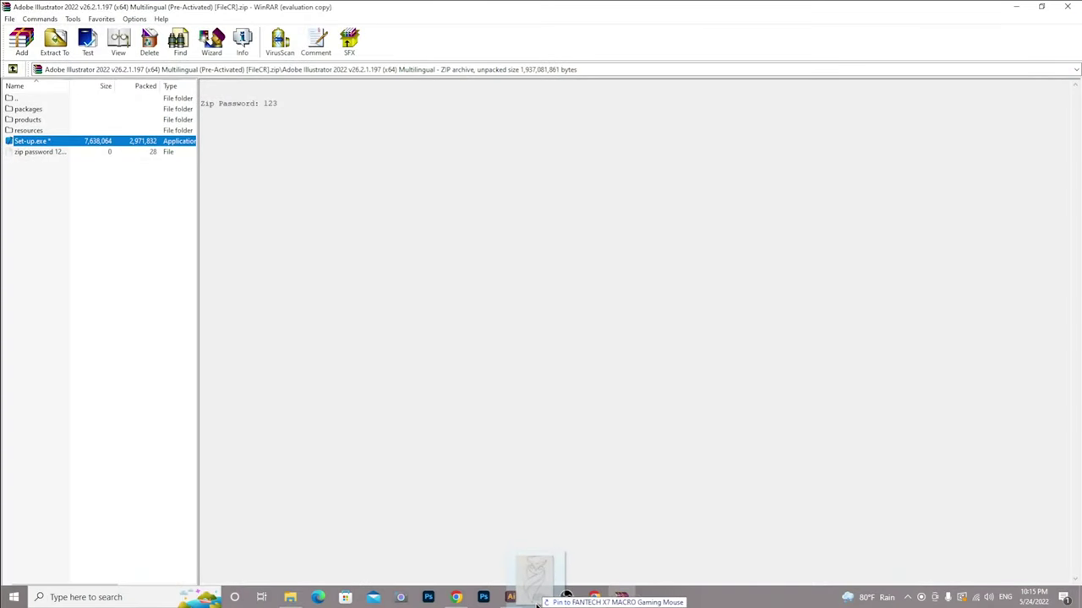
mouse_move(652, 597)
mouse_down()
mouse_move(515, 605)
mouse_move(544, 494)
mouse_up()
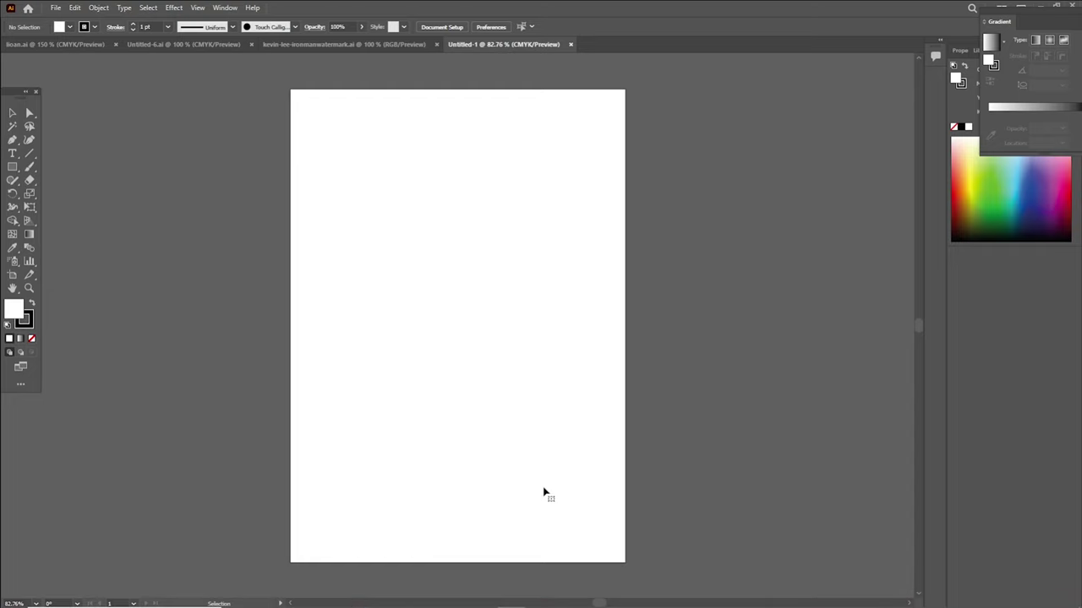
- Place the owl photo into Untitled-1 and scale it down to fit the artboard
drag(613, 348, 623, 352)
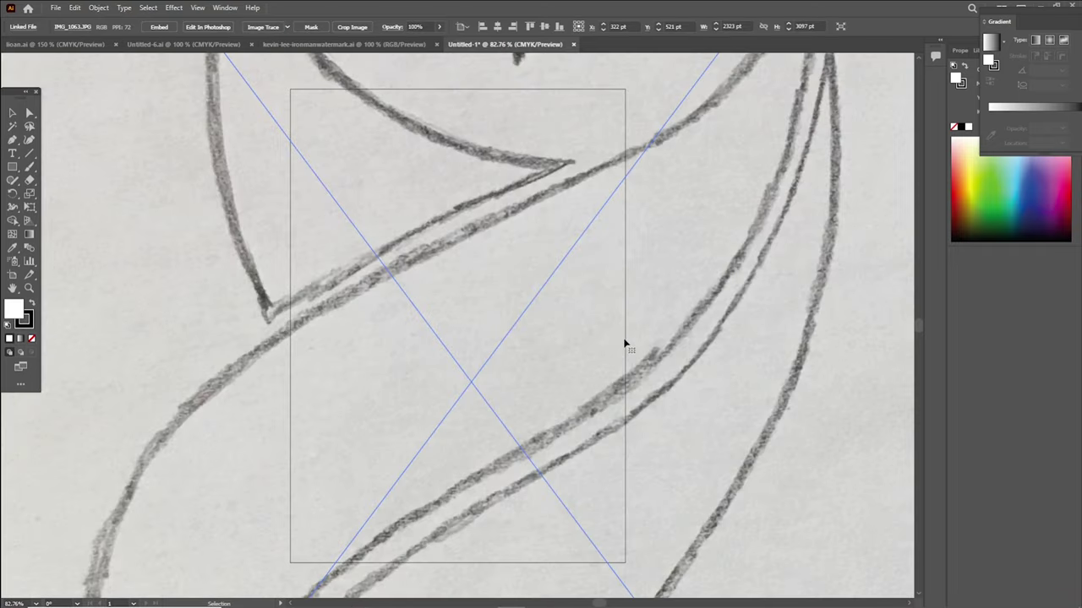
scroll(625, 344, down, 5)
scroll(609, 329, down, 1)
scroll(389, 230, up, 1)
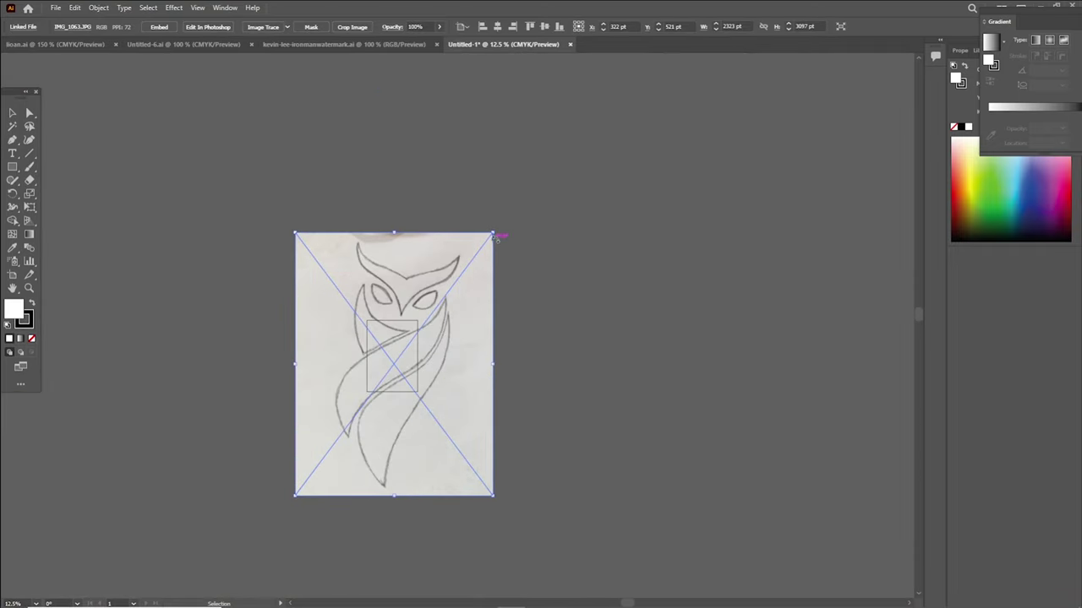
drag(493, 232, 419, 320)
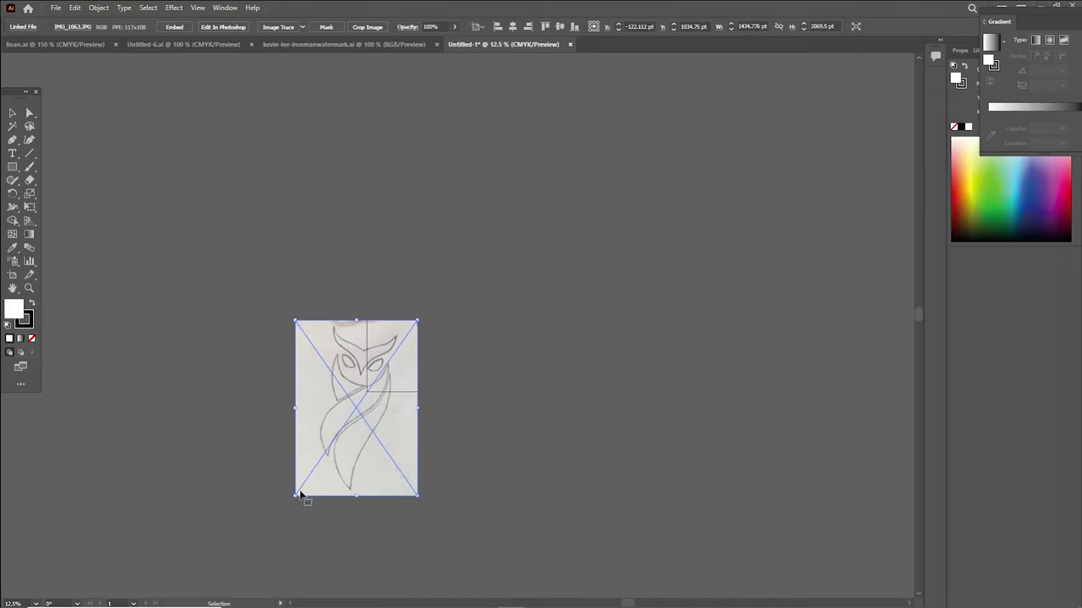
mouse_move(292, 499)
mouse_down()
mouse_move(365, 391)
mouse_move(374, 396)
mouse_up()
- Zoom to 100%, pan to the lower sketch, and deselect the photo
key(ctrl+1)
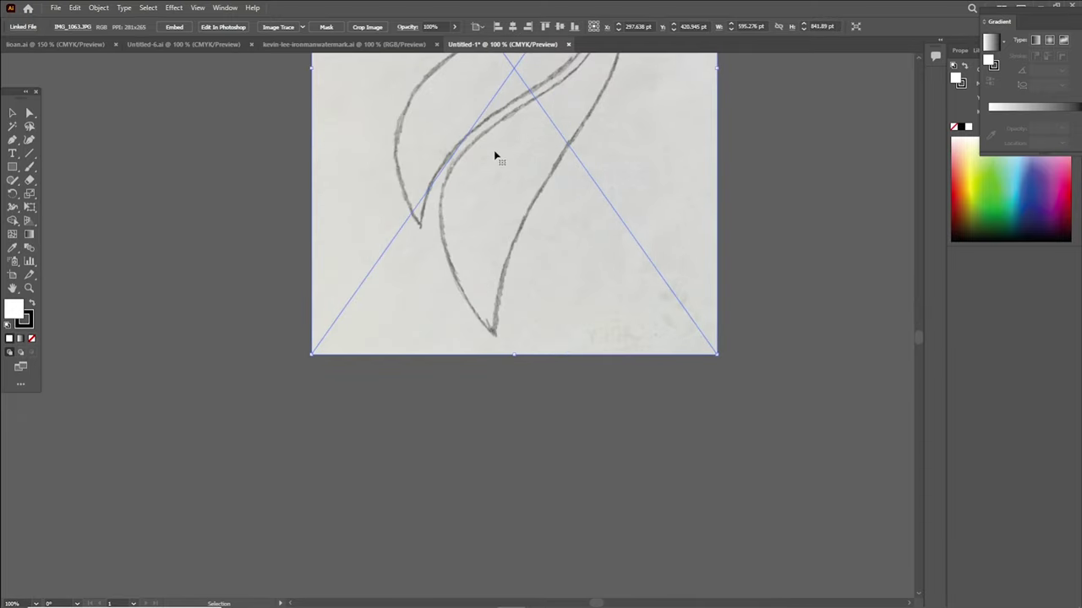
drag(495, 157, 457, 424)
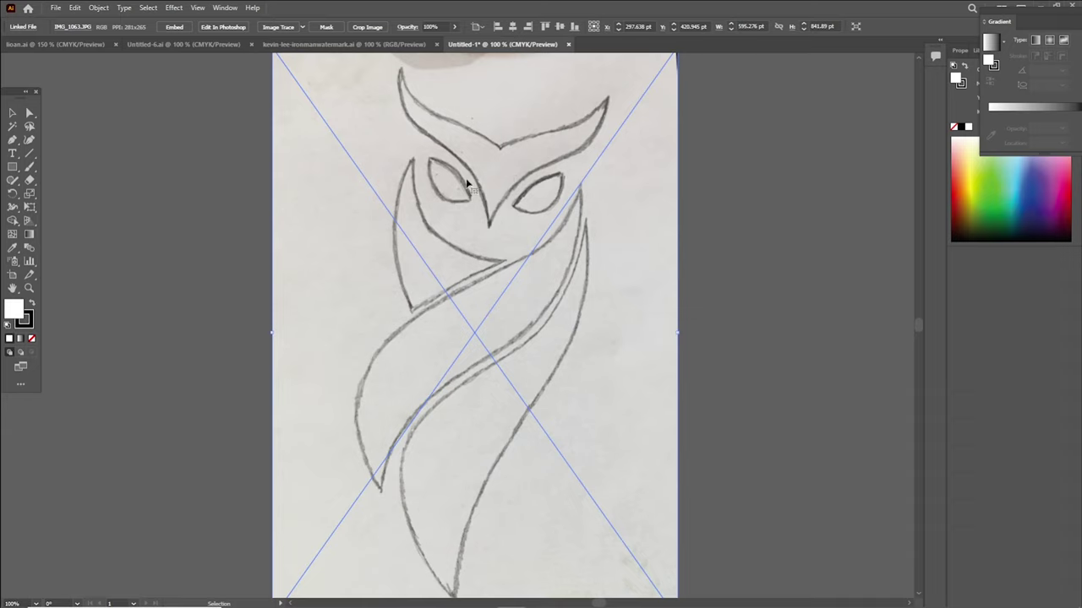
click(81, 107)
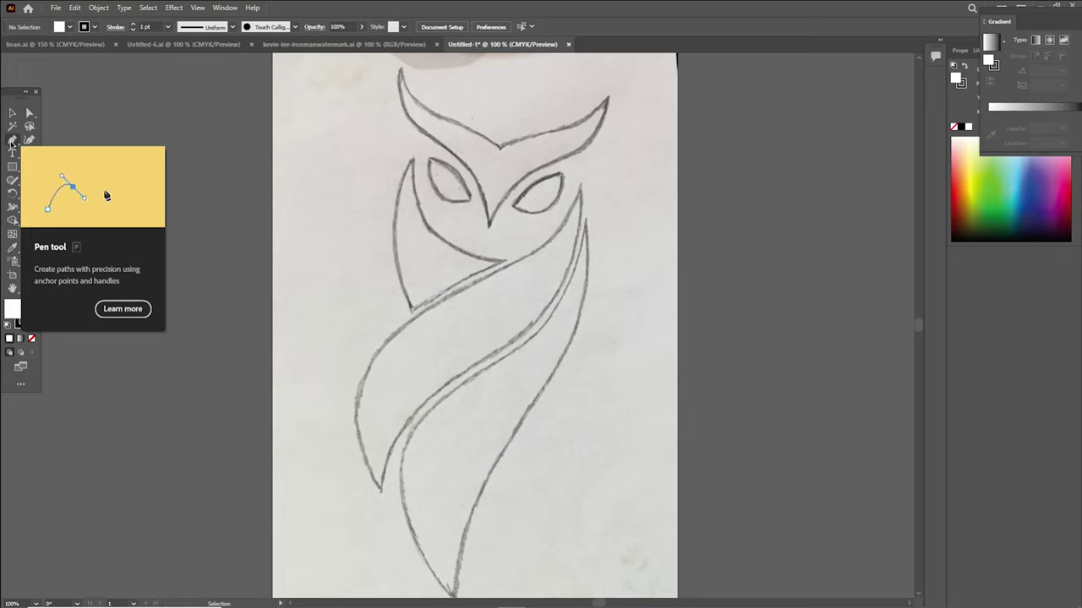
- Start the head outline along the left ear with the Pen tool, Fill set to None
click(12, 140)
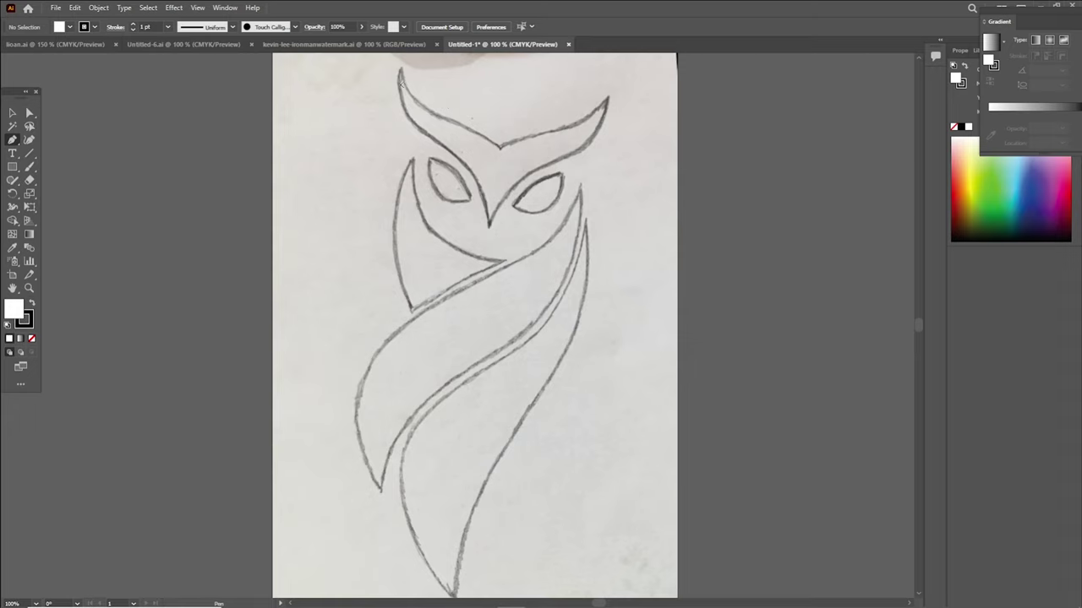
click(400, 70)
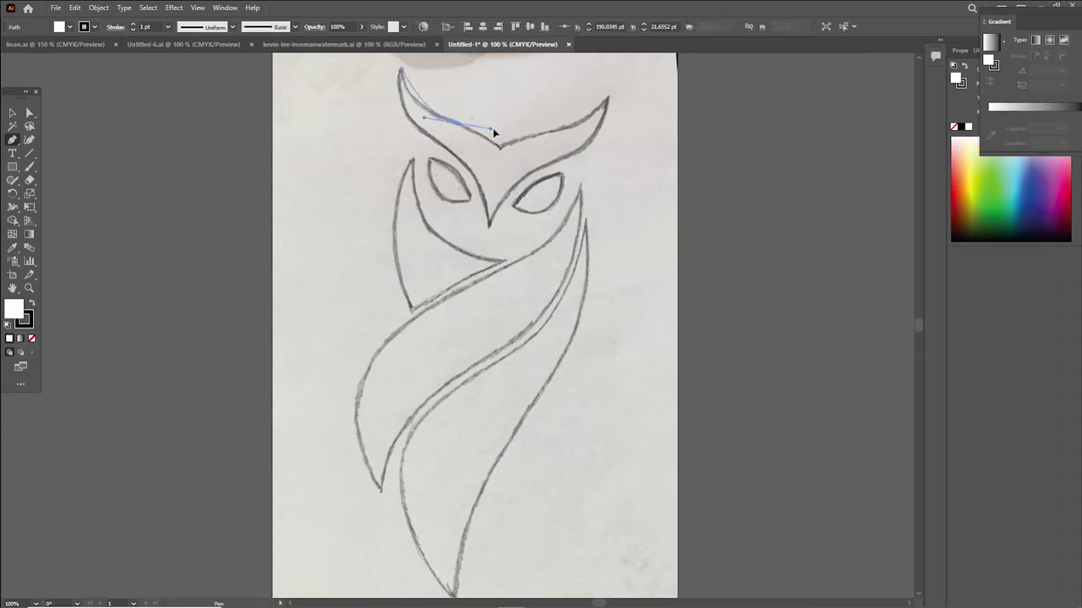
drag(515, 139, 435, 110)
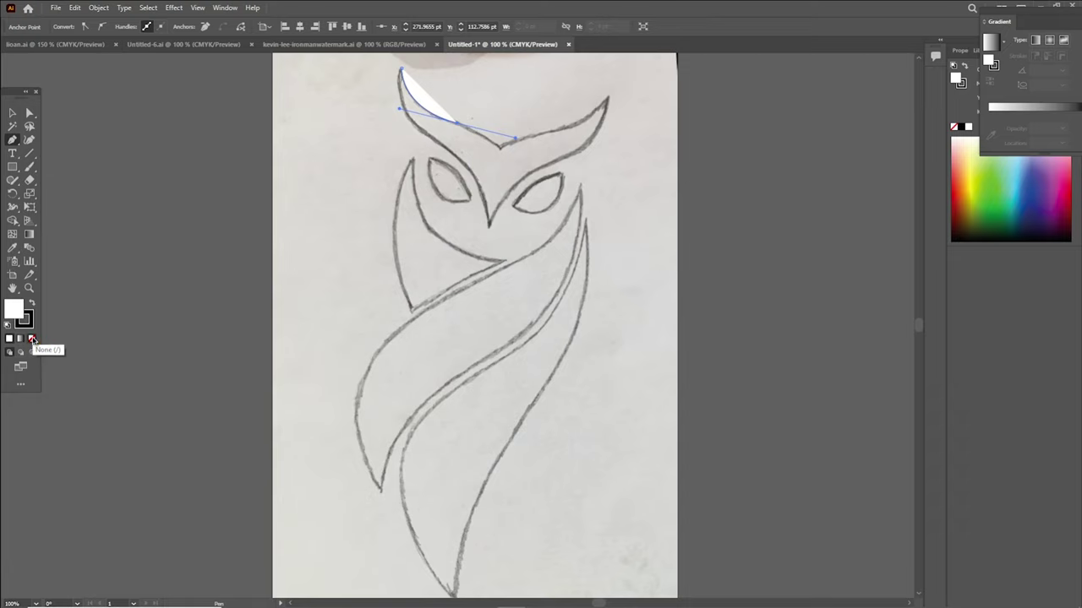
click(33, 339)
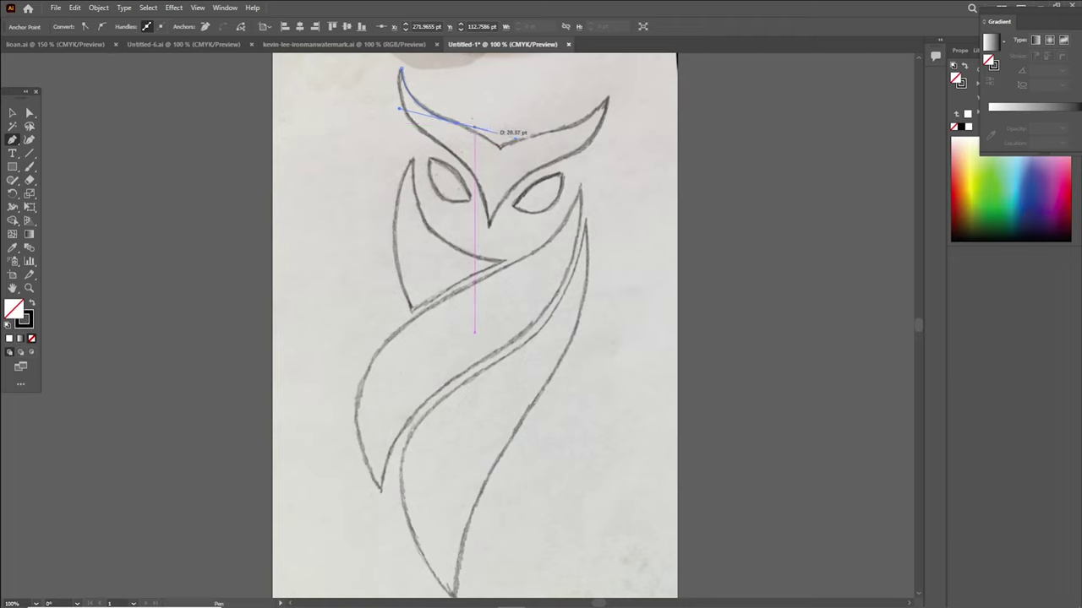
drag(497, 136, 479, 130)
drag(500, 149, 511, 142)
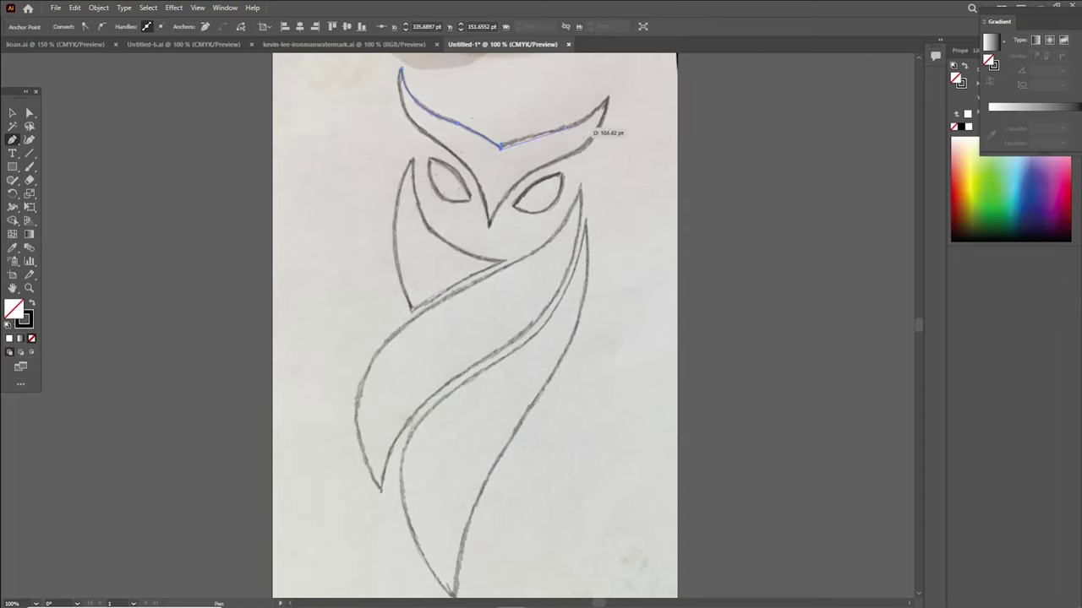
drag(558, 129, 565, 134)
- Extend the head outline across the right ear tip and down to the nose point
drag(606, 100, 608, 101)
key(ctrl+z)
drag(556, 135, 542, 140)
mouse_move(608, 100)
mouse_down()
mouse_move(564, 162)
mouse_move(595, 156)
mouse_up()
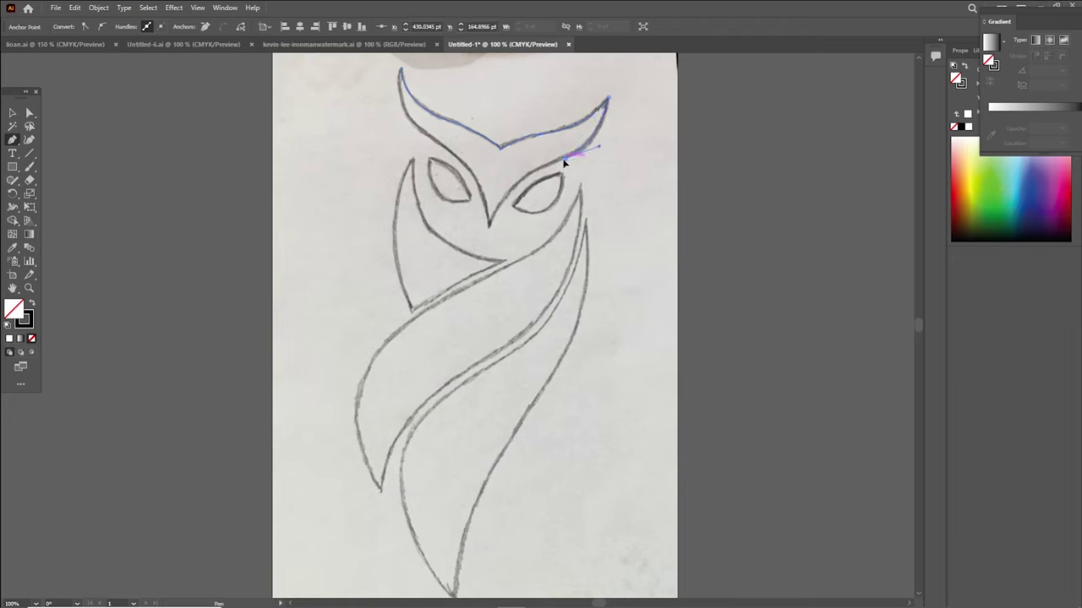
drag(489, 224, 482, 272)
- Trace the left ear's inner edge and close the head outline at the left ear tip
ctrl+click(432, 158)
drag(450, 152, 411, 138)
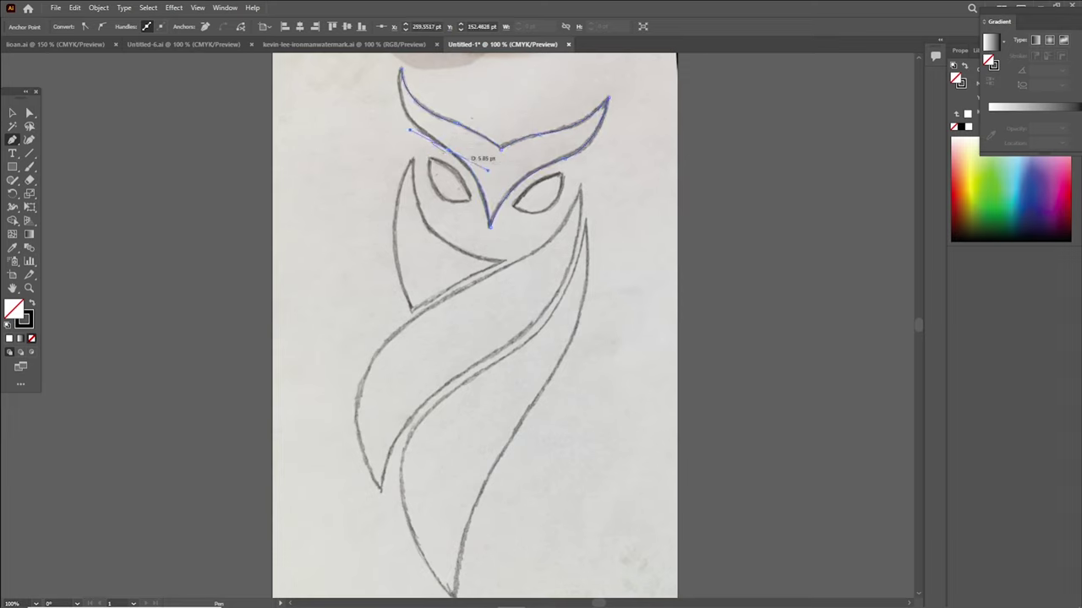
drag(448, 149, 403, 66)
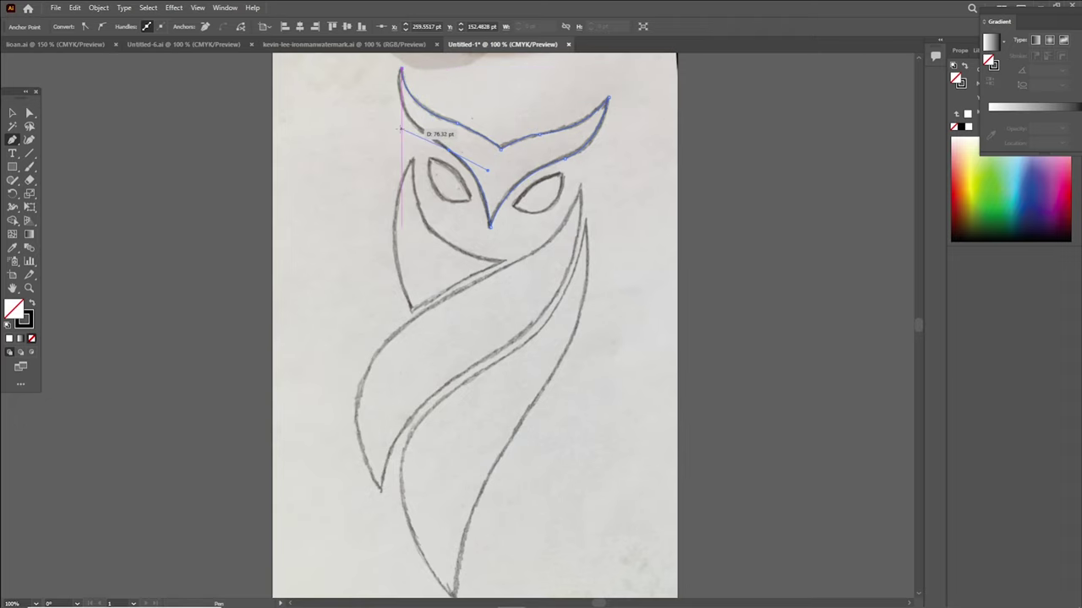
drag(403, 66, 429, 117)
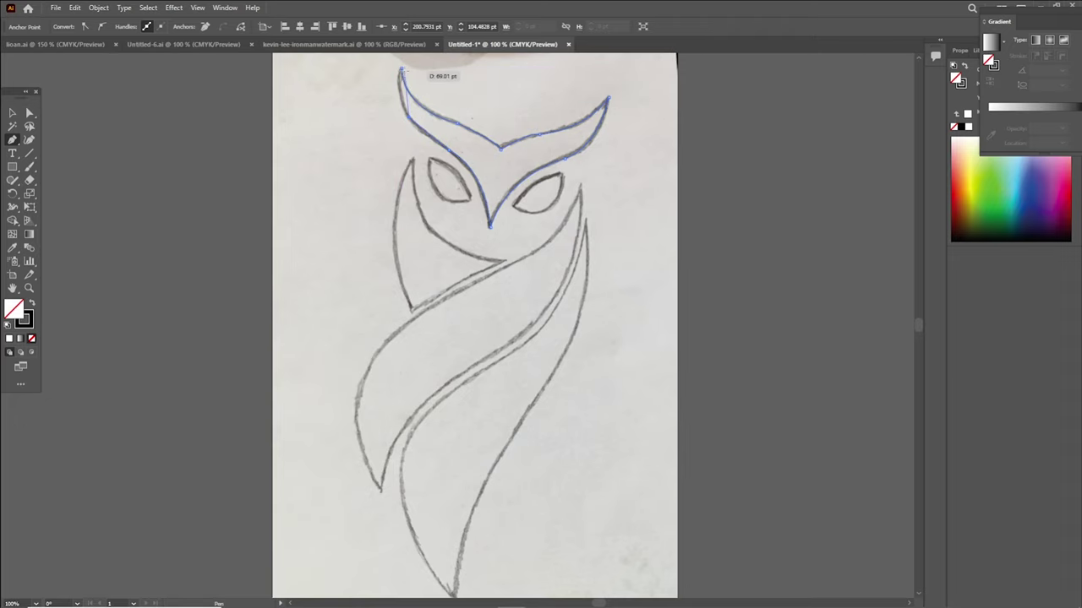
click(403, 69)
scroll(411, 59, up, 3)
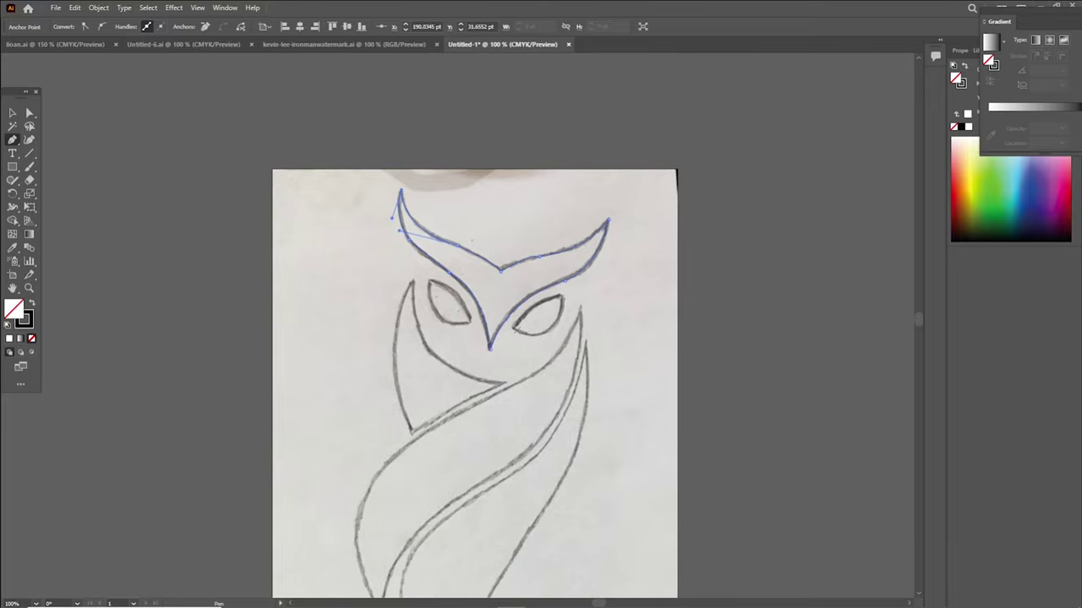
- Trace a closed curved outline around the owl's right eye
click(514, 328)
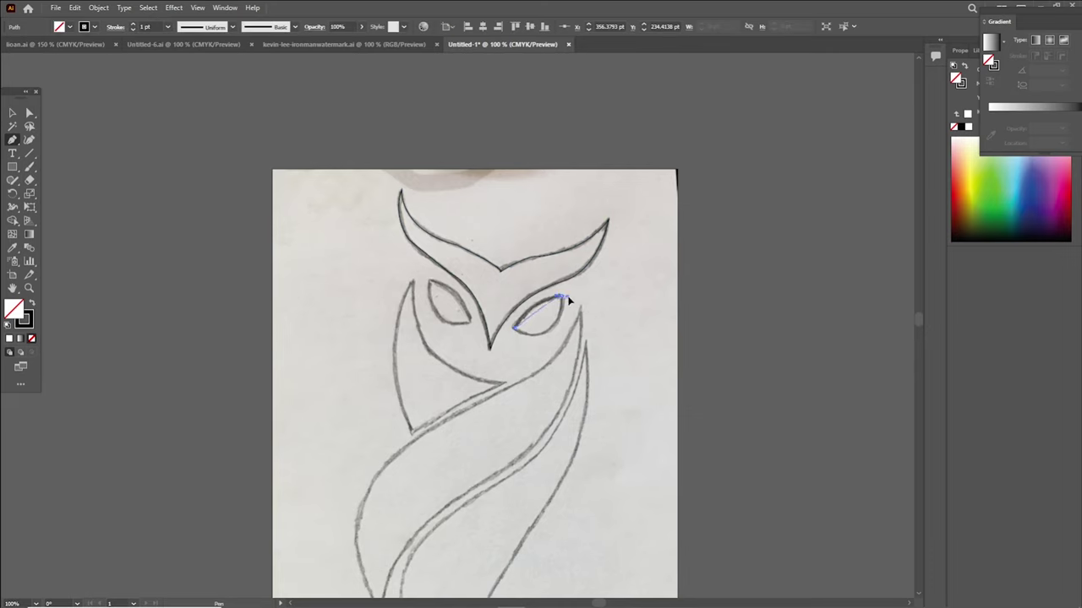
drag(592, 289, 592, 291)
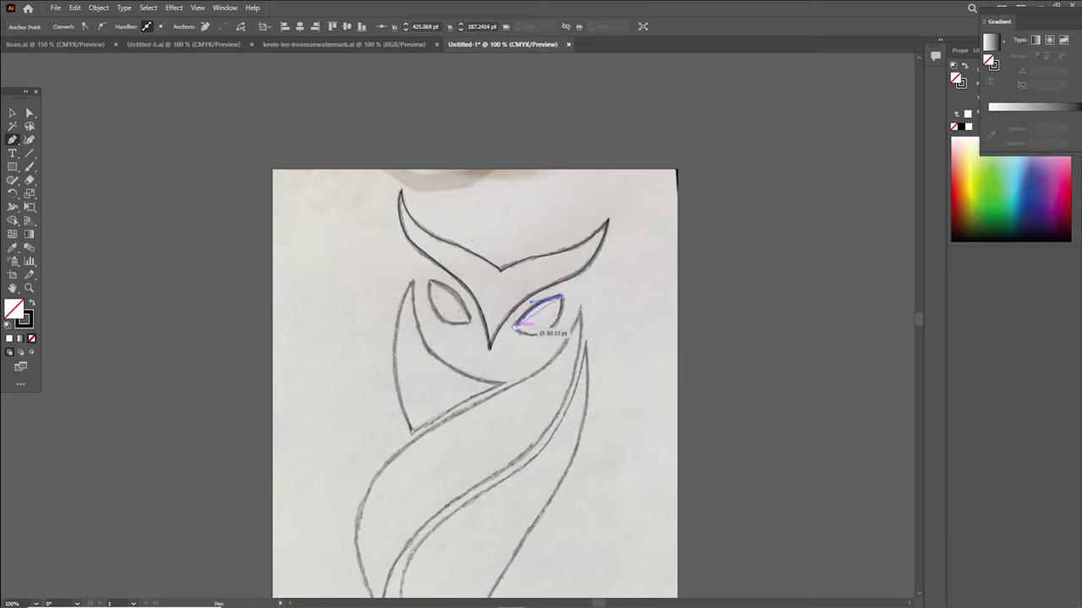
mouse_move(514, 329)
mouse_down()
mouse_move(565, 335)
mouse_move(527, 329)
mouse_up()
click(12, 116)
- Lower the placed owl sketch photo's opacity to 42%
click(295, 199)
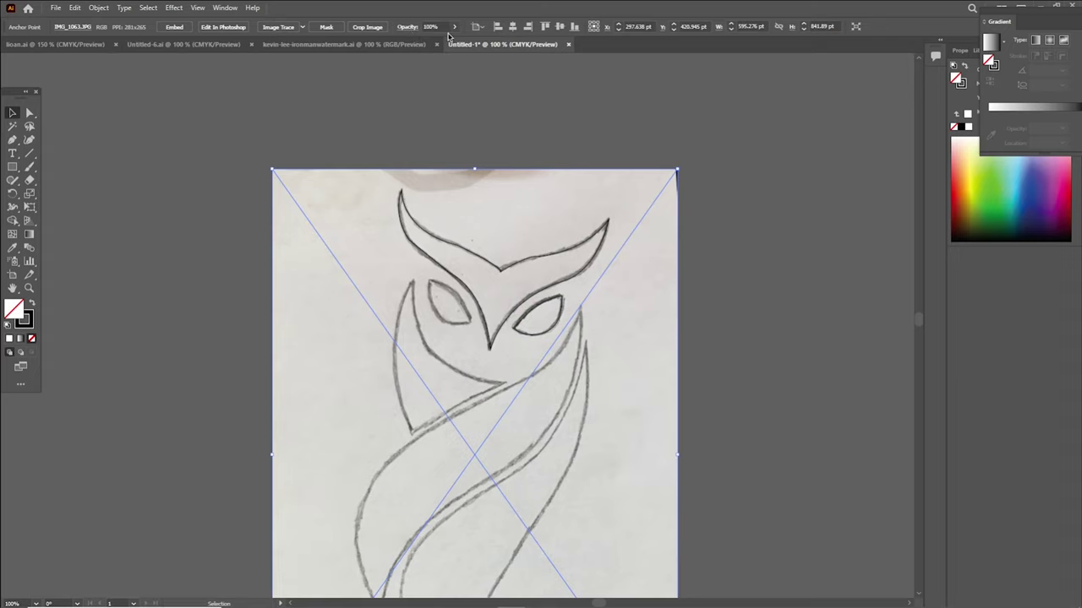
click(454, 28)
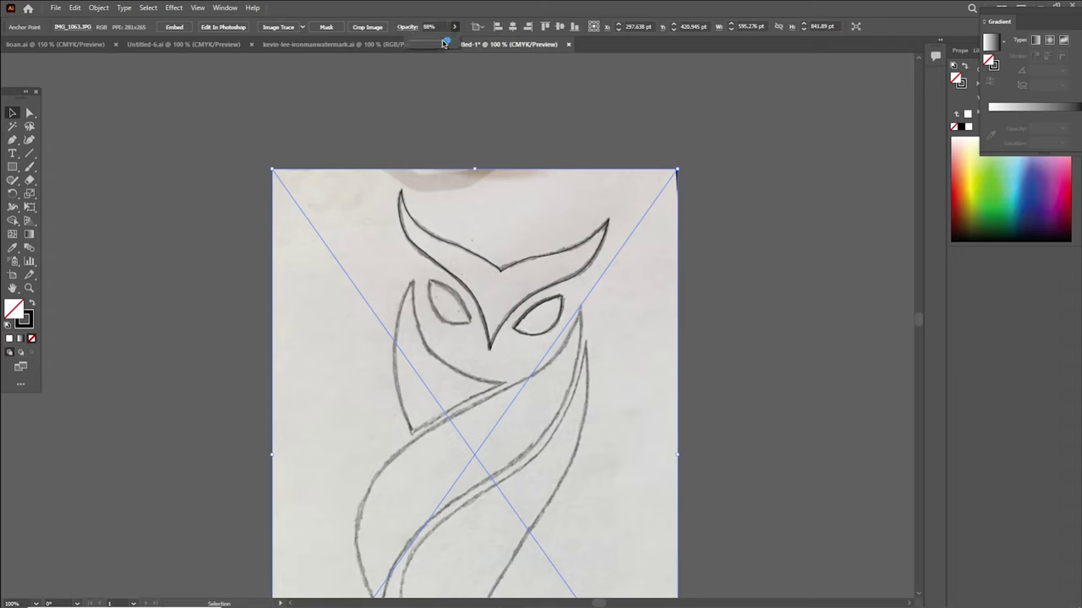
drag(445, 42, 428, 42)
scroll(448, 209, down, 1)
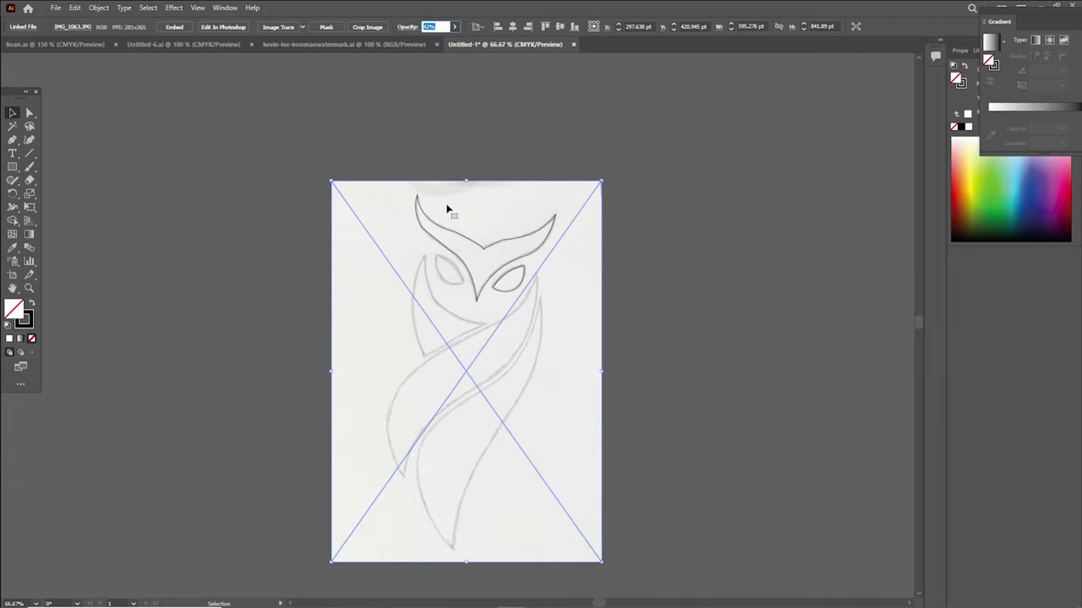
scroll(448, 209, up, 1)
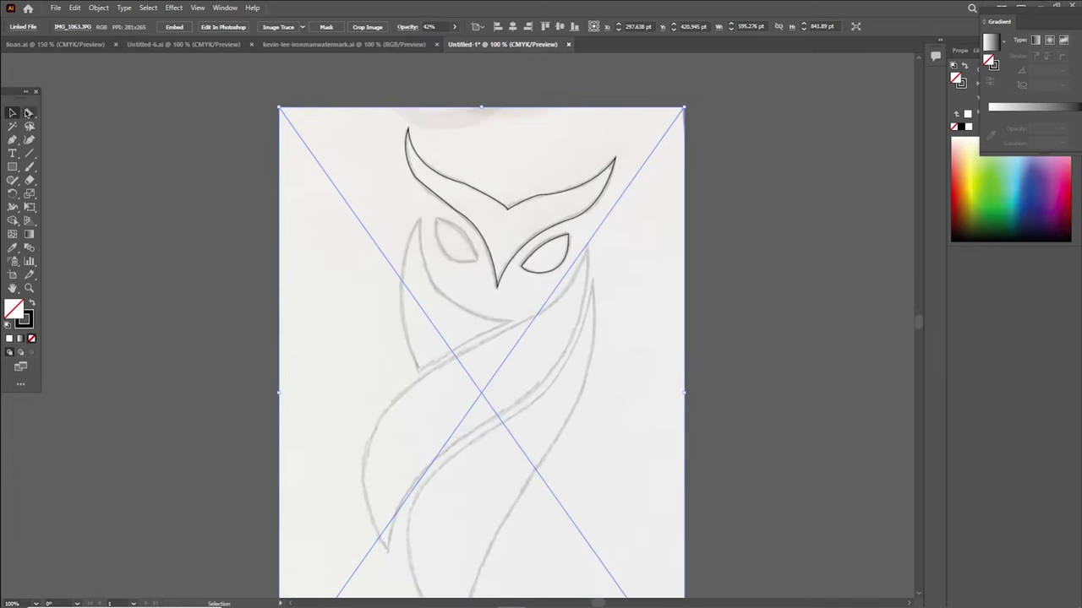
click(14, 139)
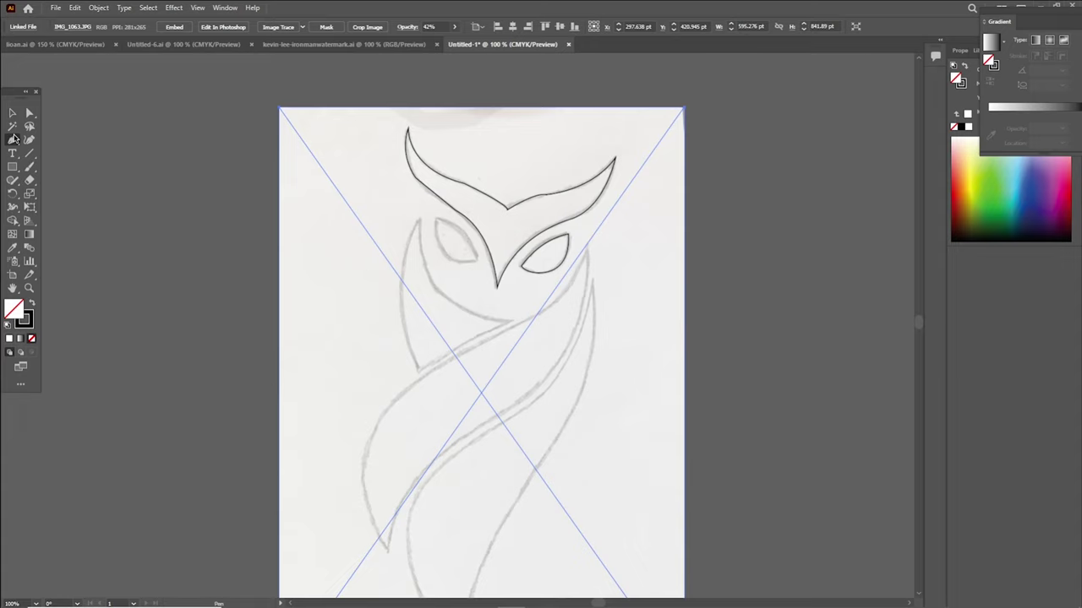
- Trace a closed curved outline around the owl's left eye
click(437, 221)
mouse_move(478, 252)
mouse_down()
mouse_move(476, 275)
mouse_move(493, 298)
mouse_up()
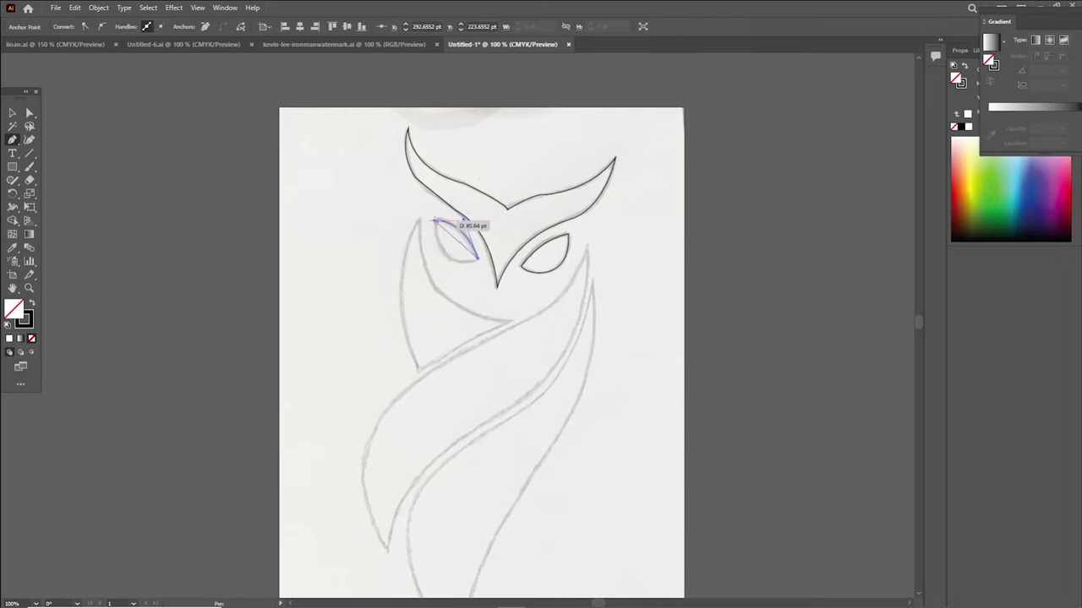
drag(437, 222, 441, 173)
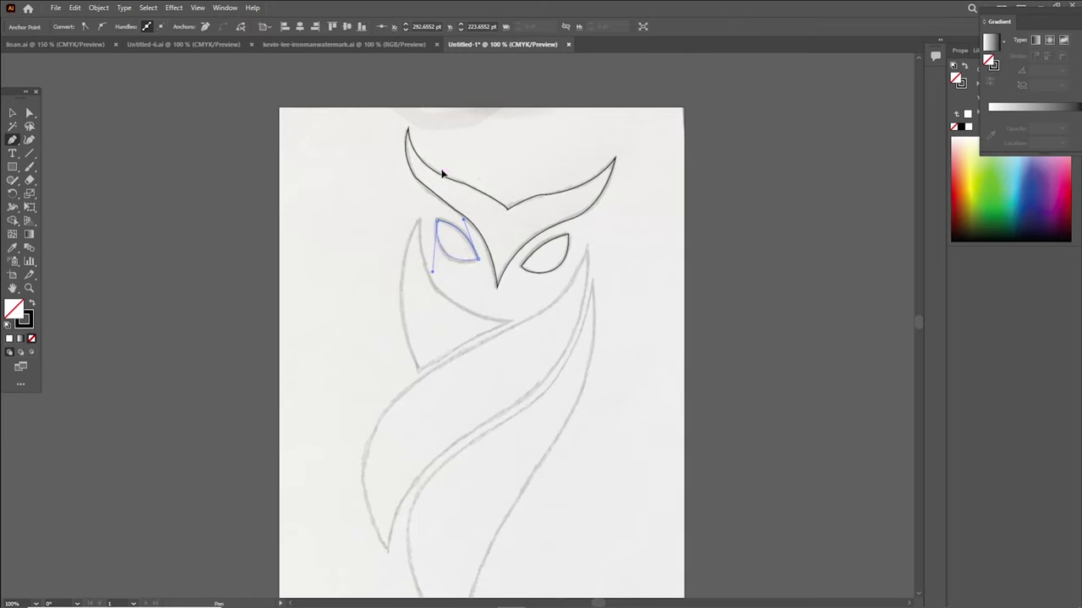
- Trace the left face panel below the head as a closed path with sharp corners
click(418, 223)
drag(474, 315, 545, 335)
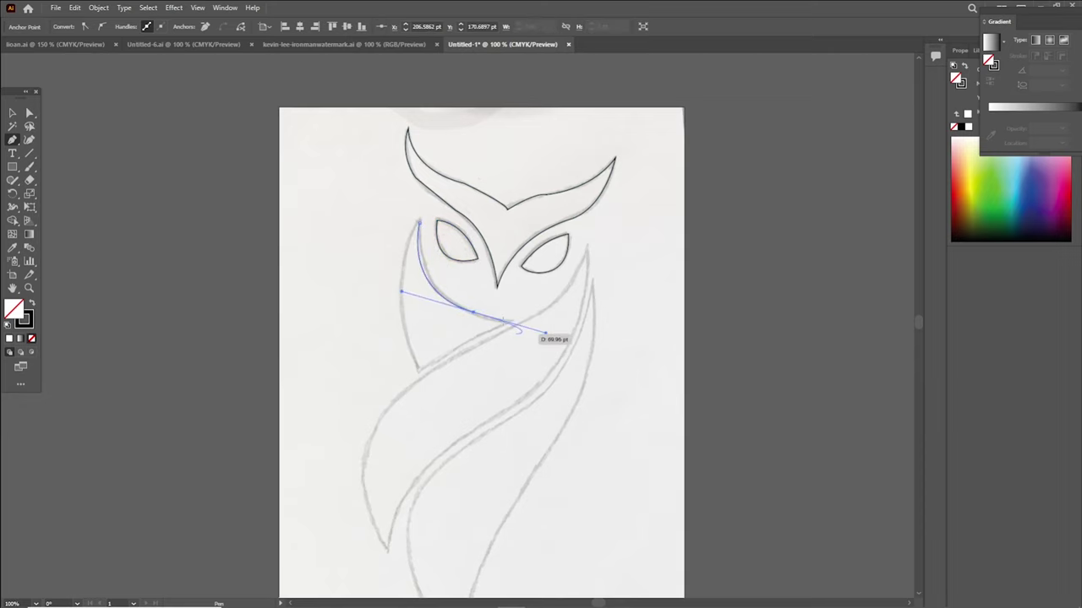
click(473, 314)
drag(511, 322, 541, 323)
click(511, 322)
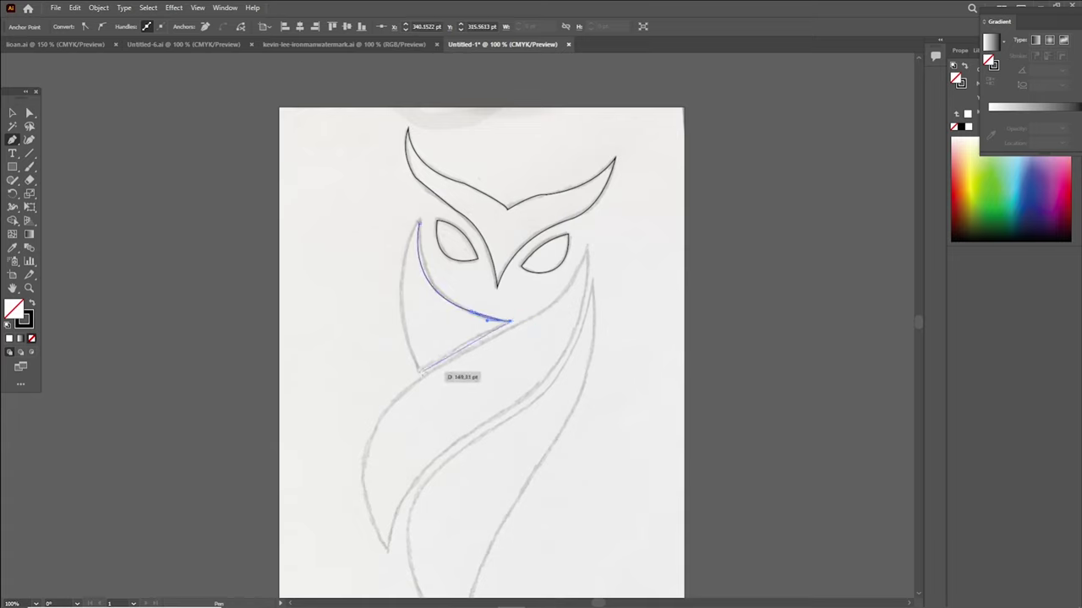
drag(422, 370, 423, 375)
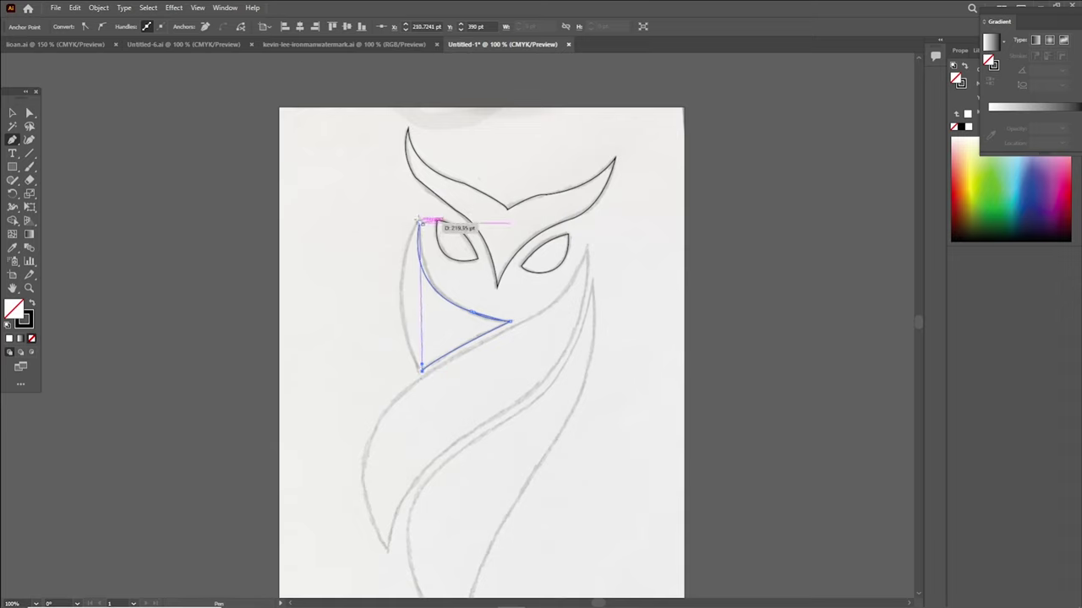
mouse_move(417, 223)
mouse_down()
mouse_move(438, 217)
mouse_move(464, 164)
mouse_up()
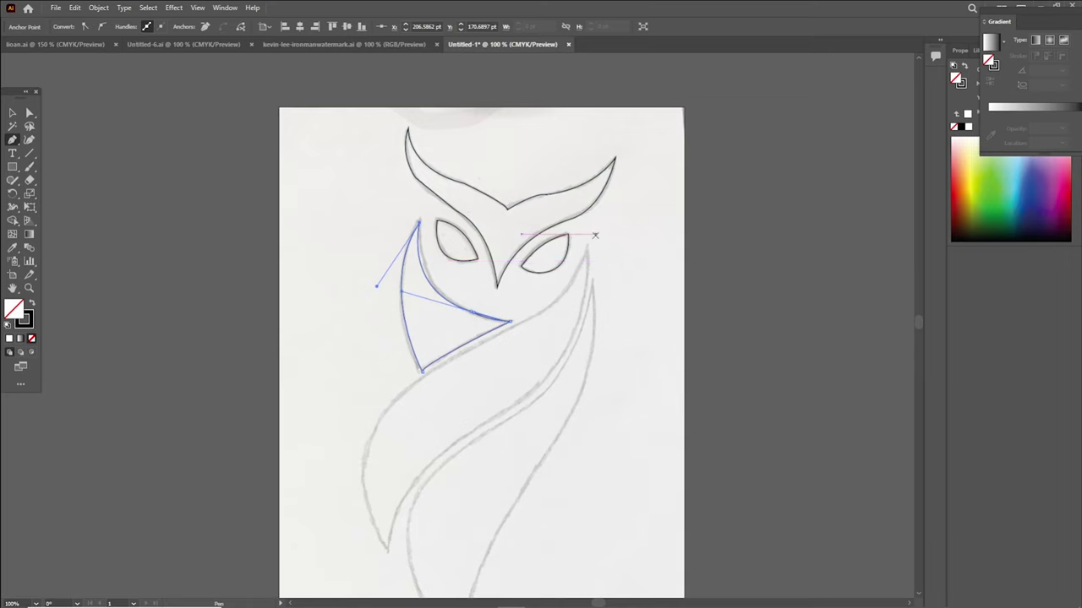
click(586, 251)
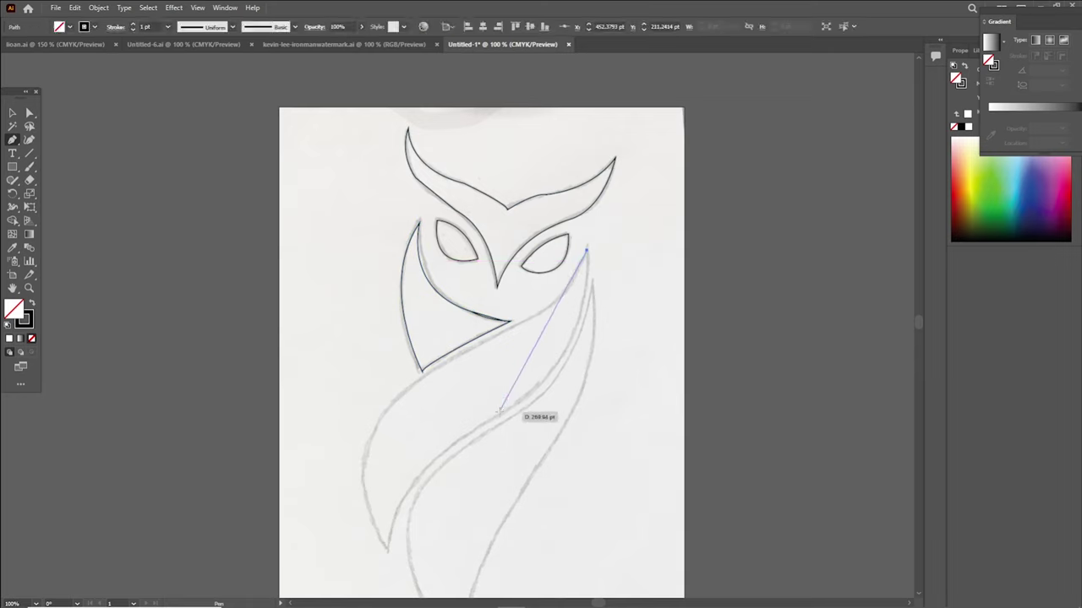
- Trace the curved wing from its lower-left tip up beside the right eye as a closed path
mouse_move(500, 413)
mouse_down()
mouse_move(389, 428)
mouse_move(369, 488)
mouse_move(402, 458)
mouse_up()
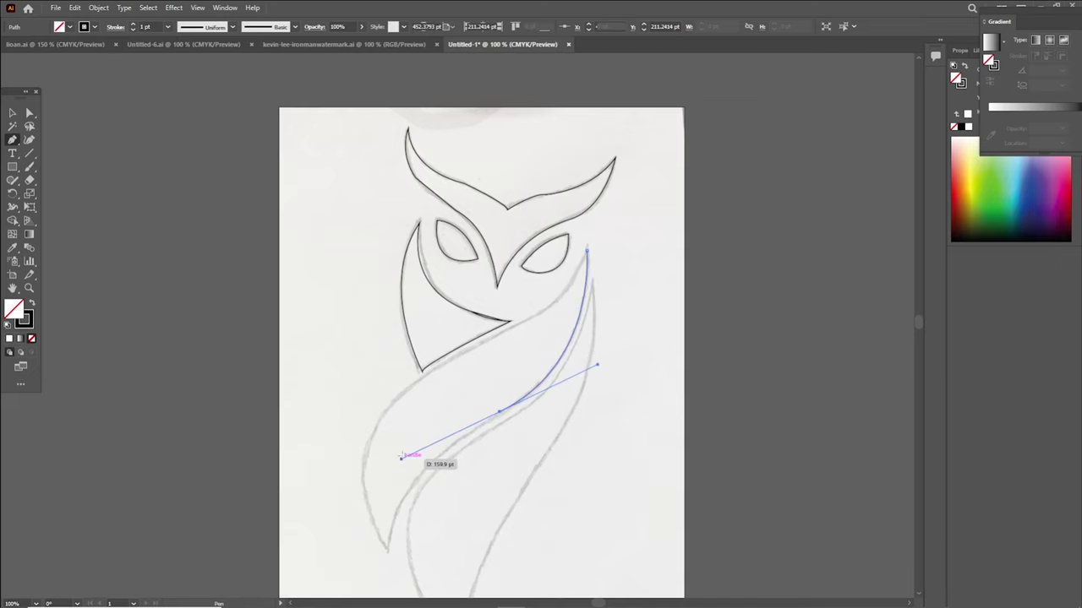
click(500, 414)
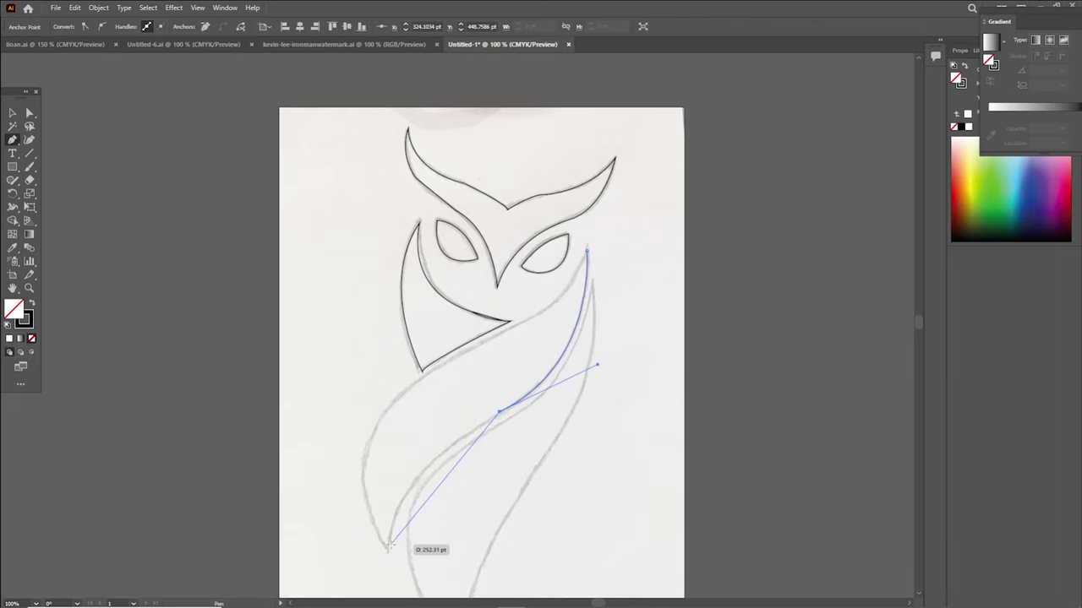
mouse_move(389, 551)
mouse_down()
mouse_move(445, 290)
mouse_move(581, 216)
mouse_up()
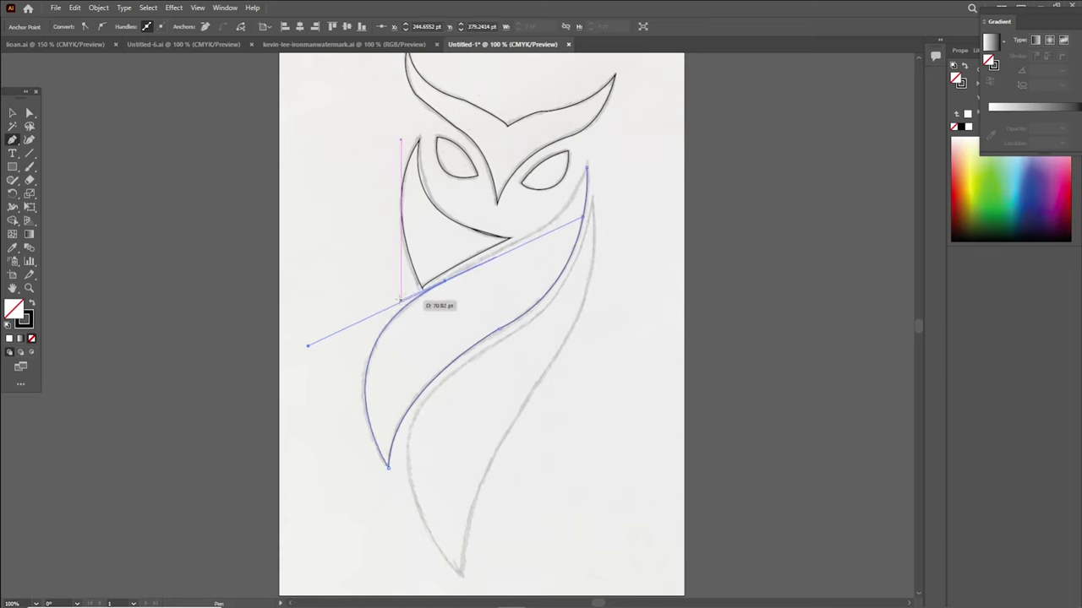
drag(437, 296, 440, 289)
click(442, 286)
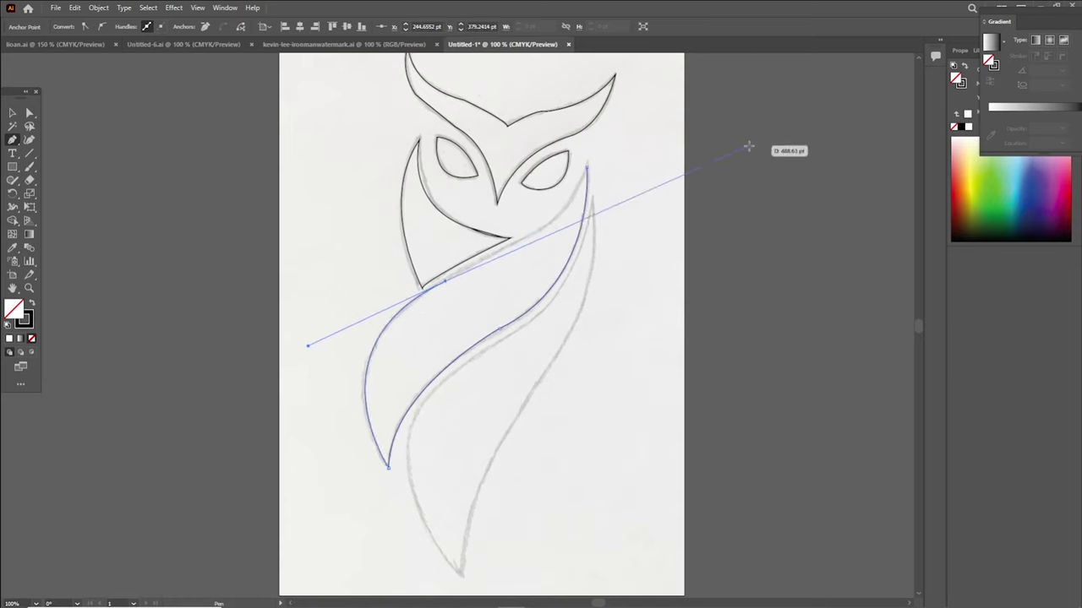
drag(596, 179, 537, 233)
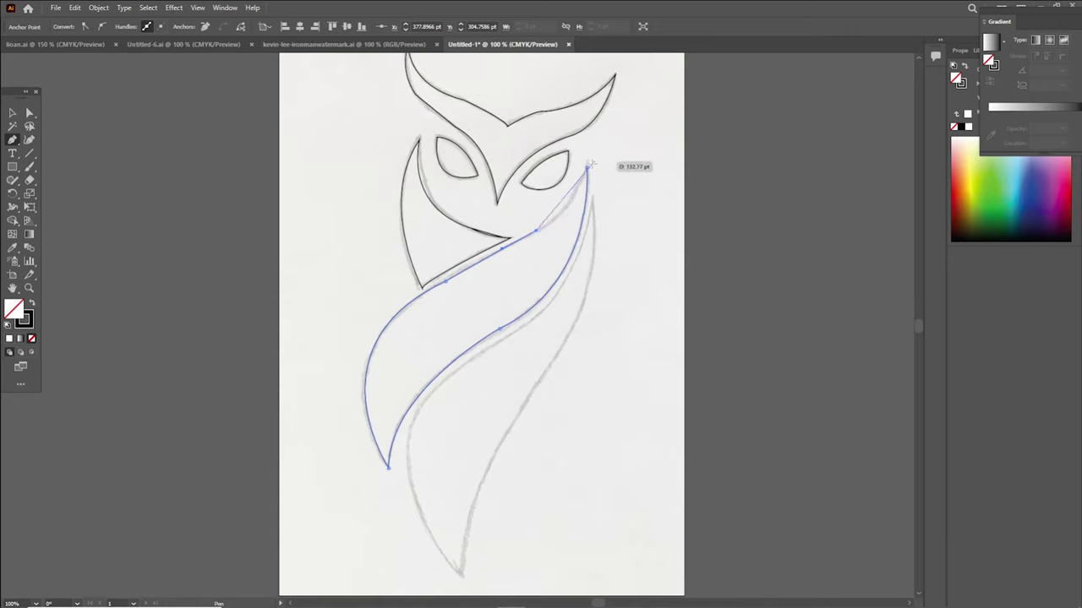
drag(538, 233, 585, 171)
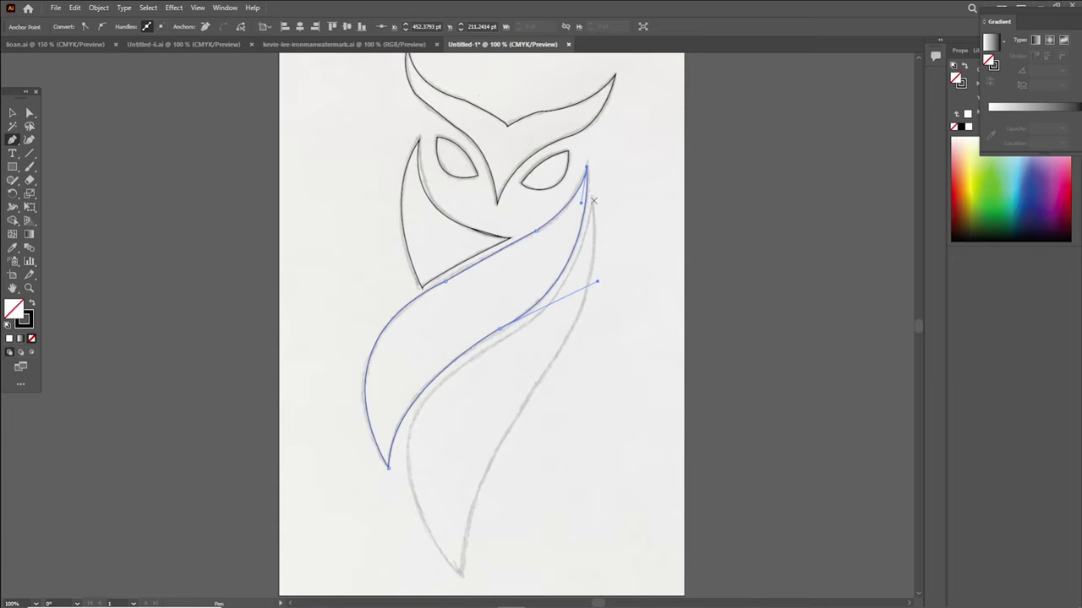
click(591, 204)
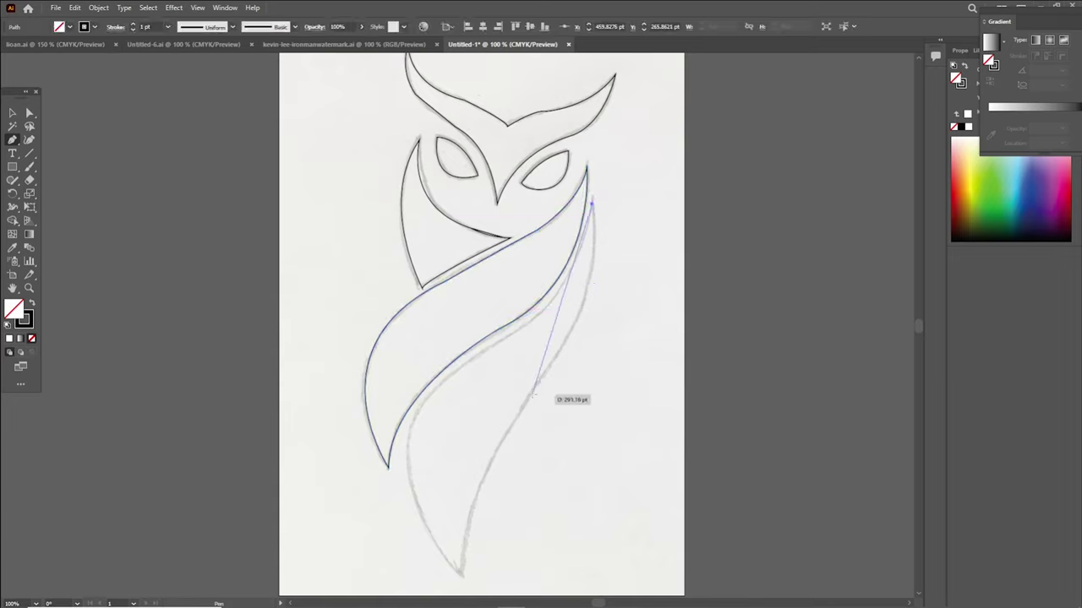
- Trace the body's right edge down to a sharp bottom tail tip
drag(550, 365, 513, 398)
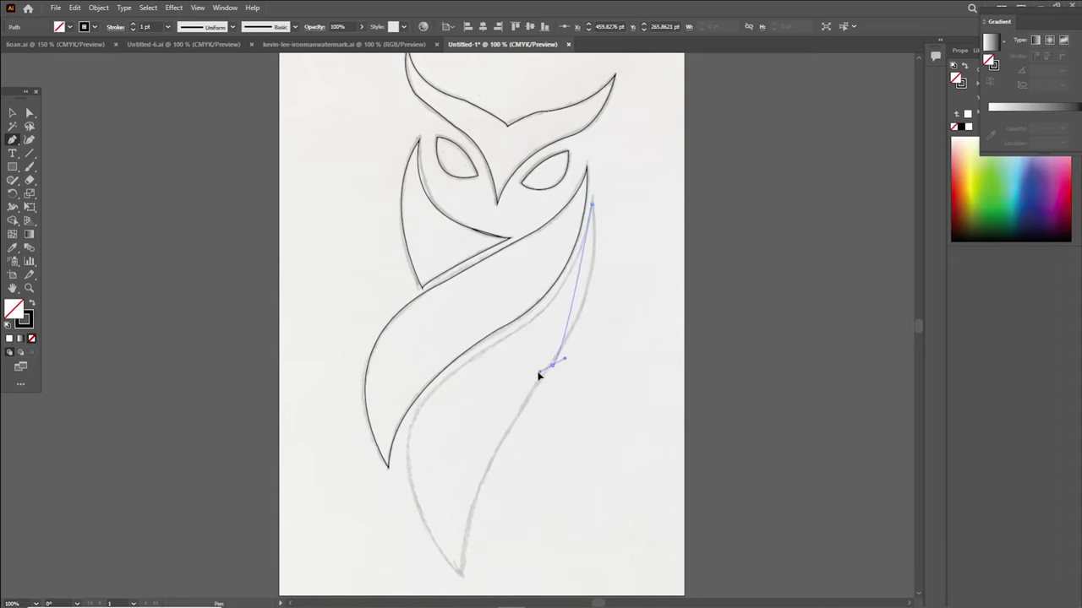
key(ctrl+z)
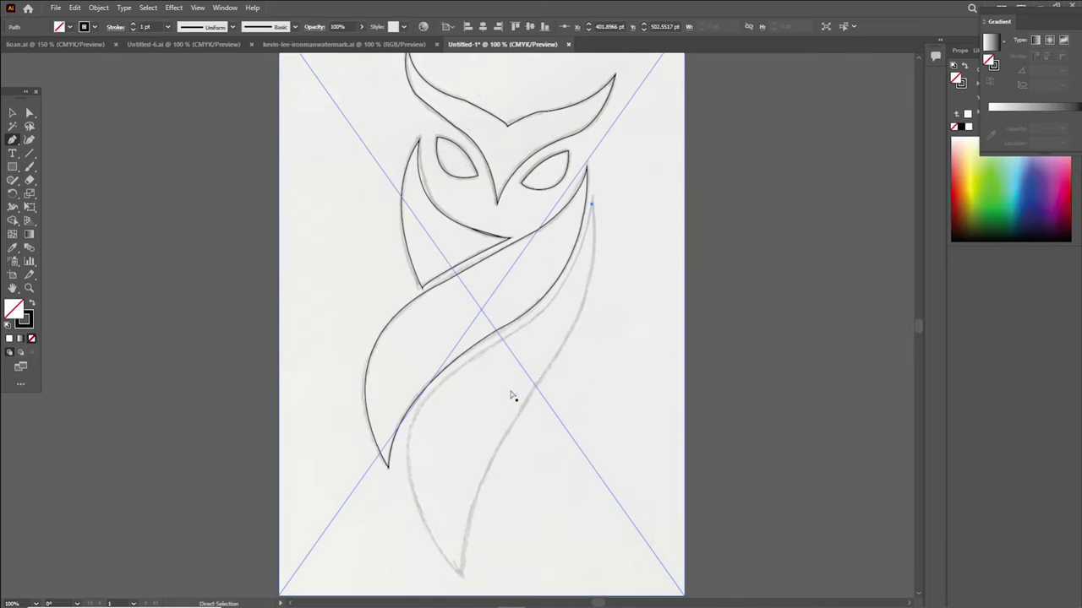
mouse_move(545, 371)
mouse_down()
mouse_move(492, 443)
mouse_move(480, 441)
mouse_up()
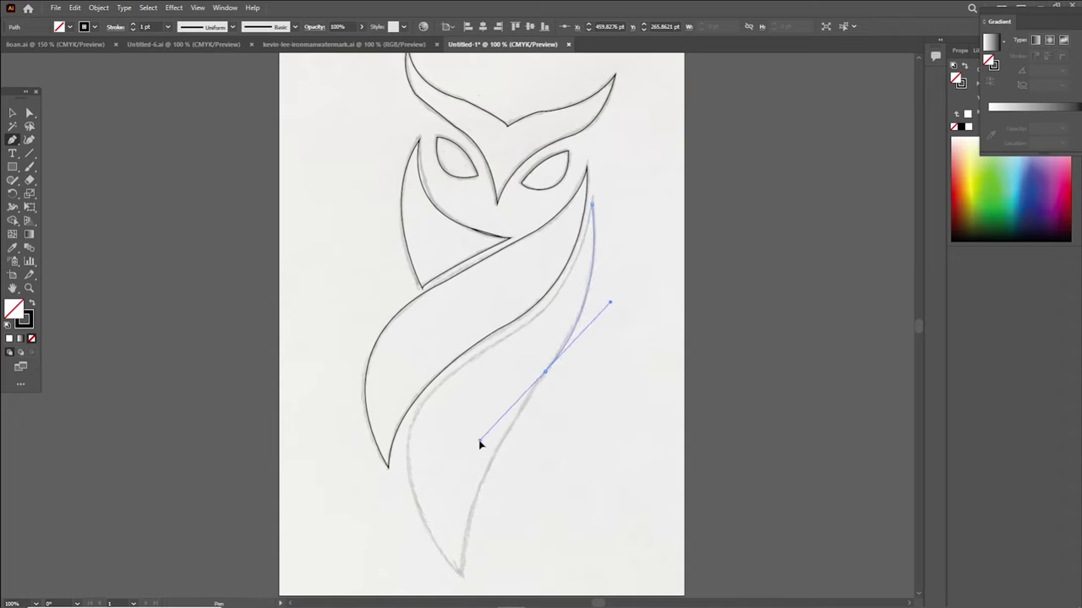
click(545, 371)
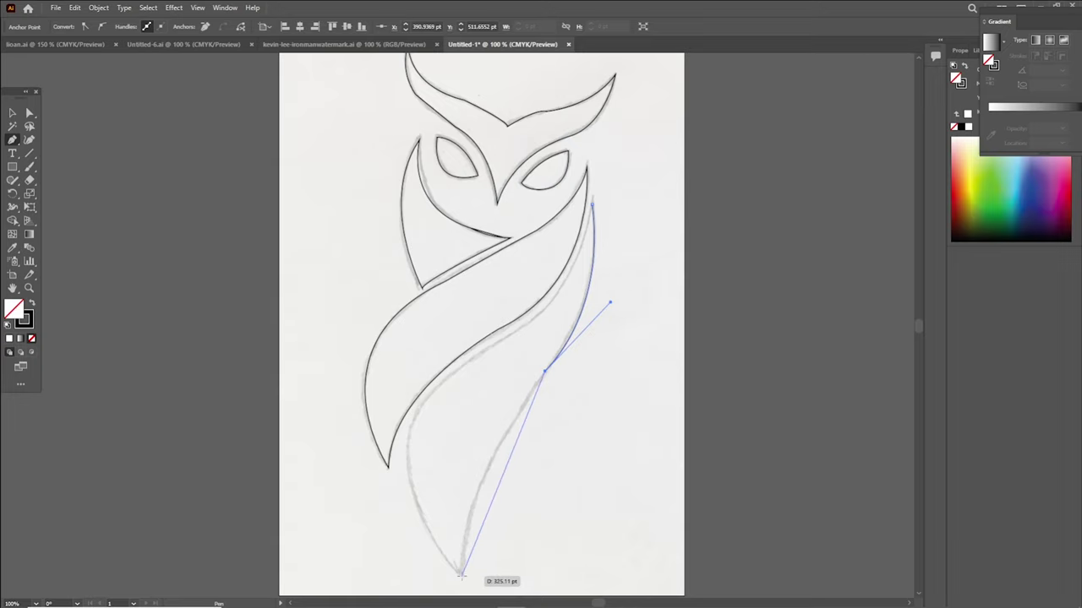
mouse_move(461, 574)
mouse_down()
mouse_move(486, 508)
mouse_move(466, 576)
mouse_up()
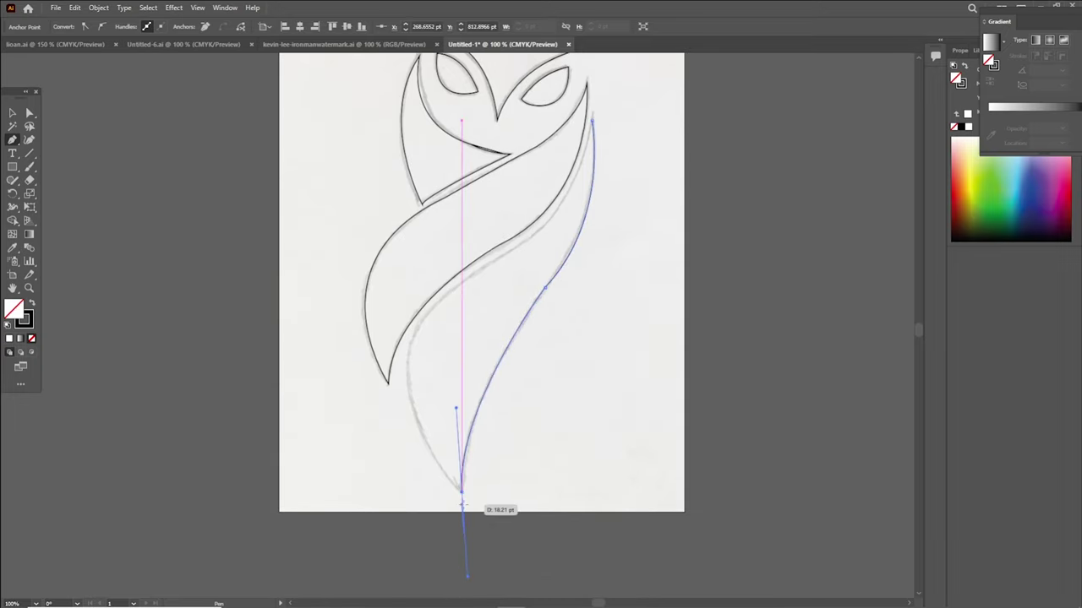
click(462, 490)
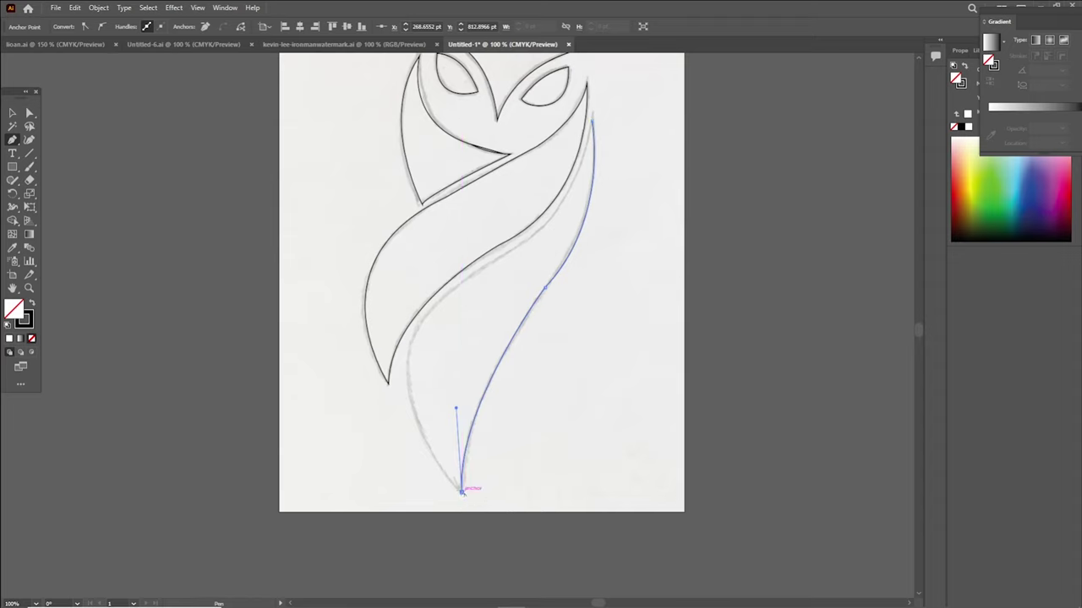
- Curve the inner body edge up from the tail tip, redoing a misplaced point
drag(476, 276, 621, 201)
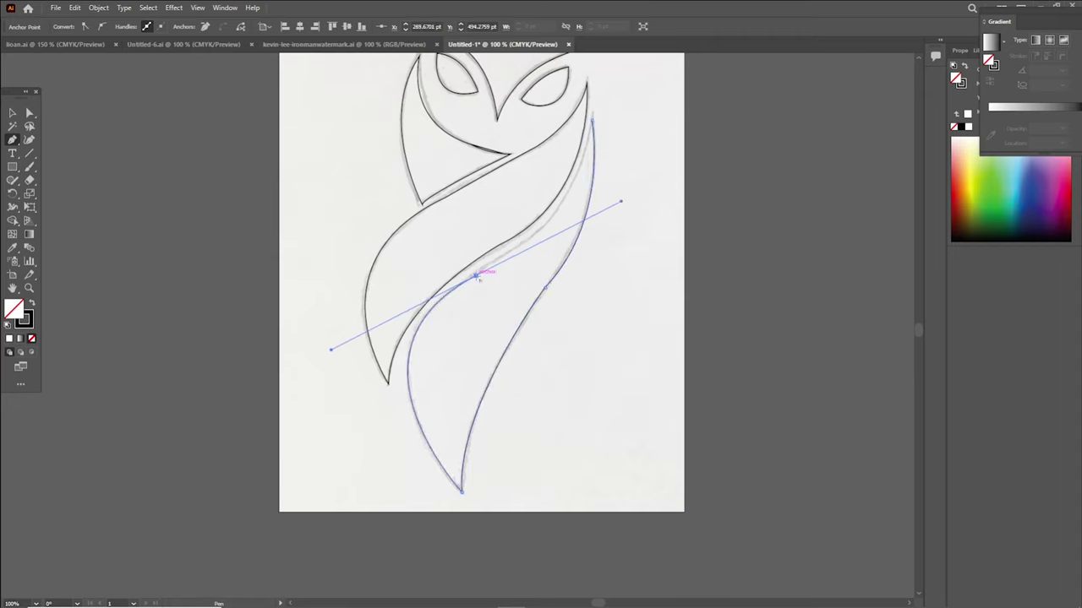
click(545, 228)
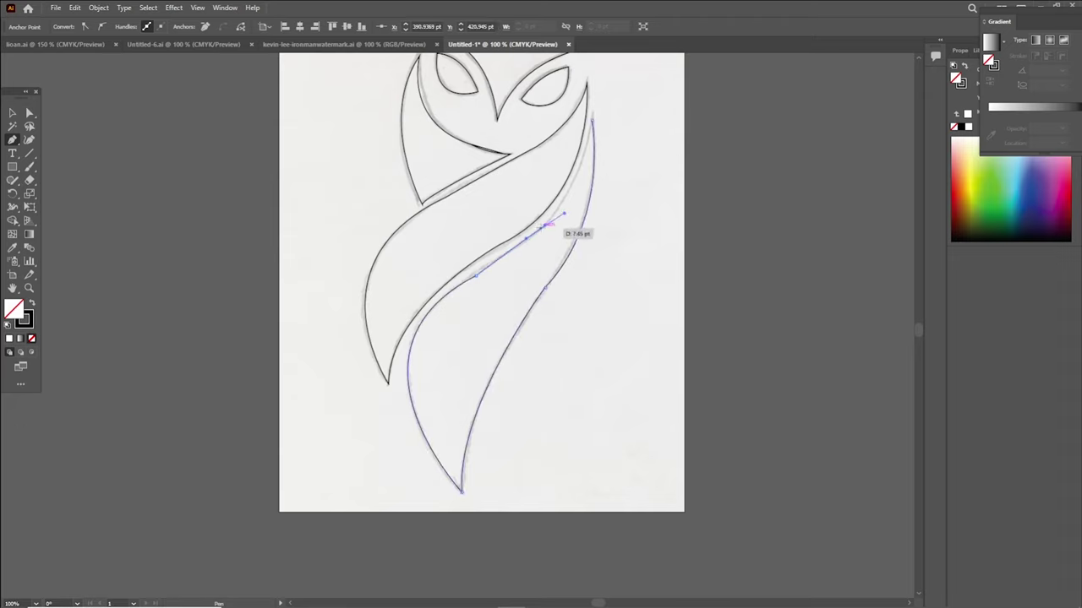
ctrl+click(549, 226)
ctrl+click(475, 277)
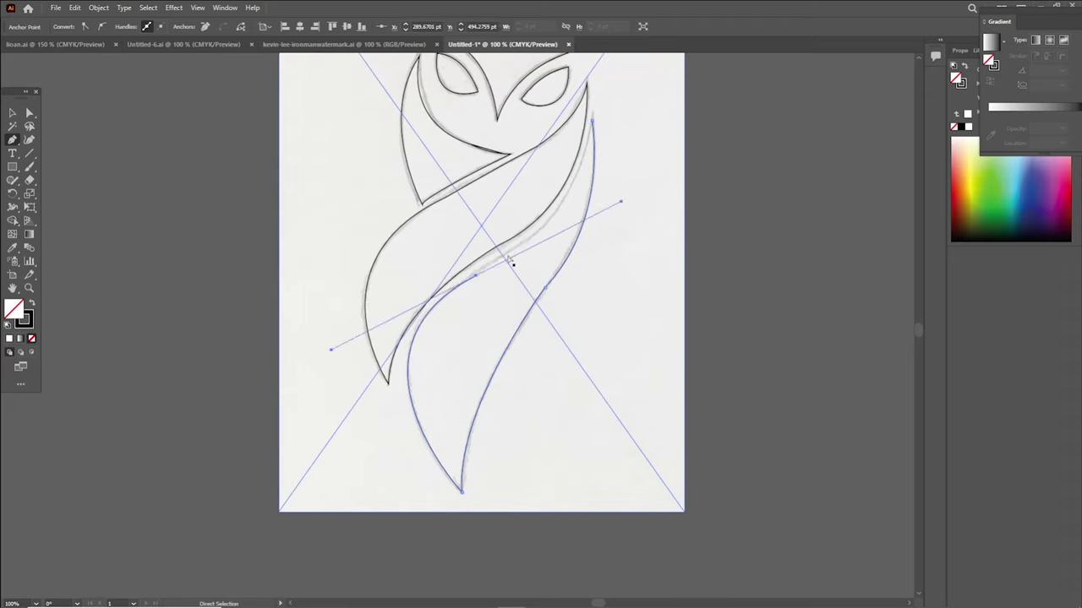
key(Delete)
mouse_move(460, 489)
mouse_down()
mouse_move(447, 297)
mouse_move(540, 238)
mouse_up()
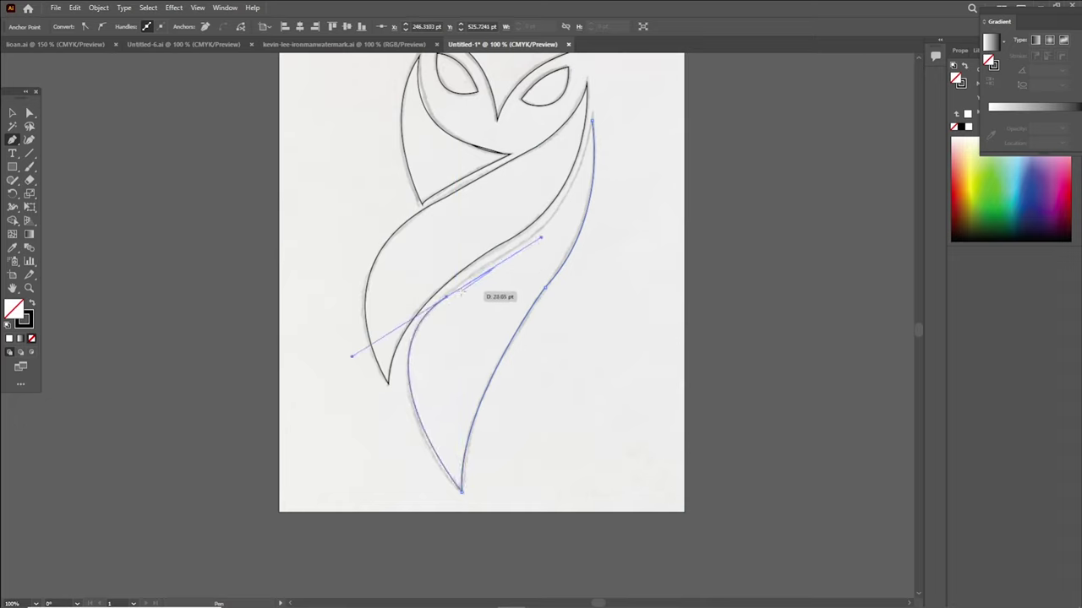
drag(541, 239, 530, 244)
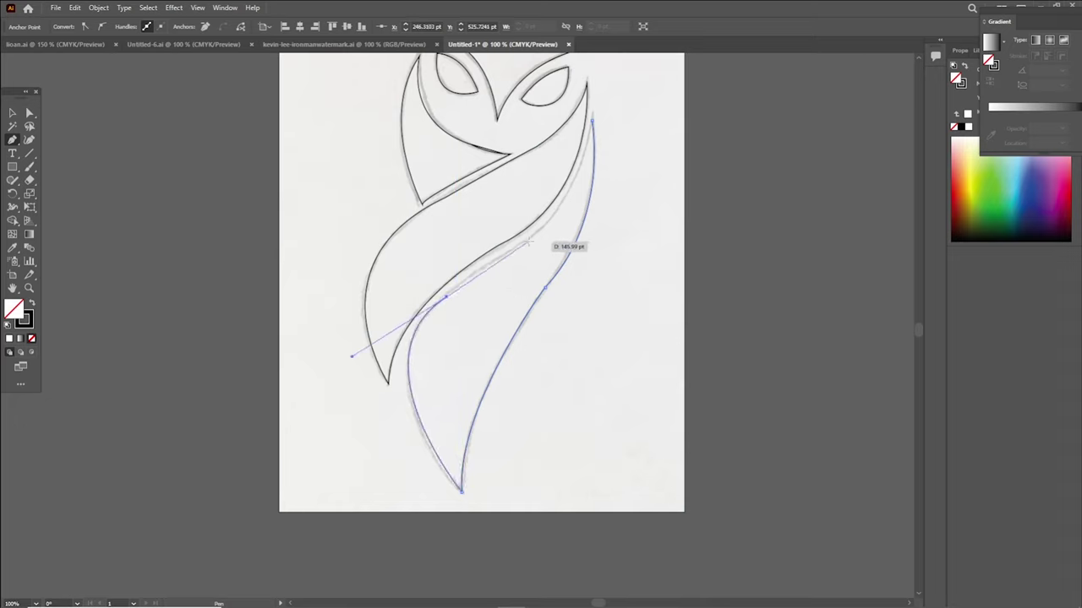
- Add a corner on the inner edge and close the body outline at its top point
click(526, 243)
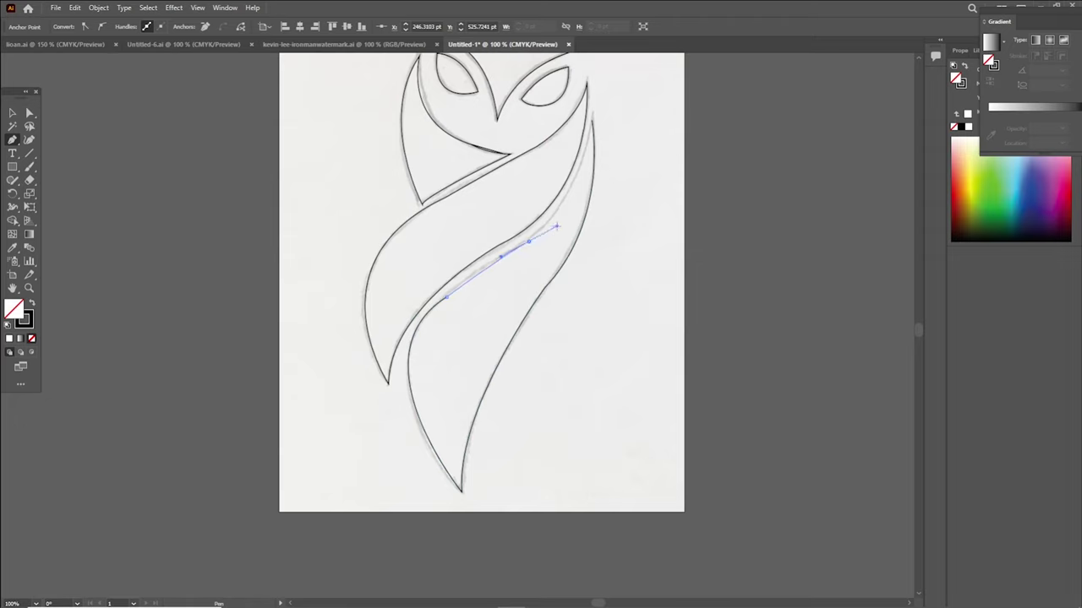
click(528, 243)
click(528, 243)
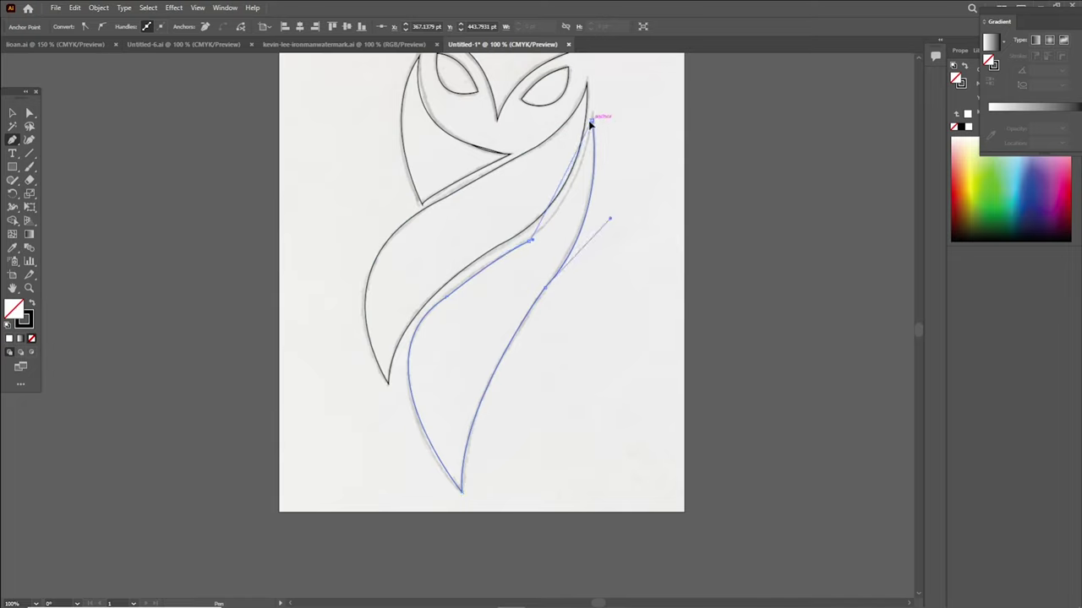
drag(591, 121, 583, 74)
click(589, 74)
key(v)
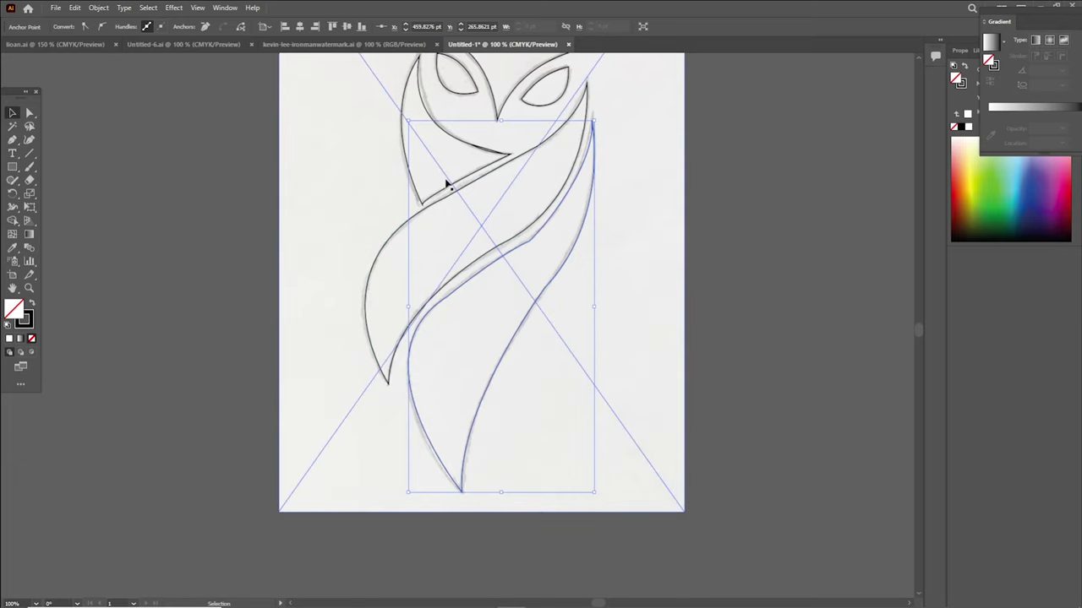
scroll(447, 186, up, 3)
alt+scroll(507, 253, down, 1)
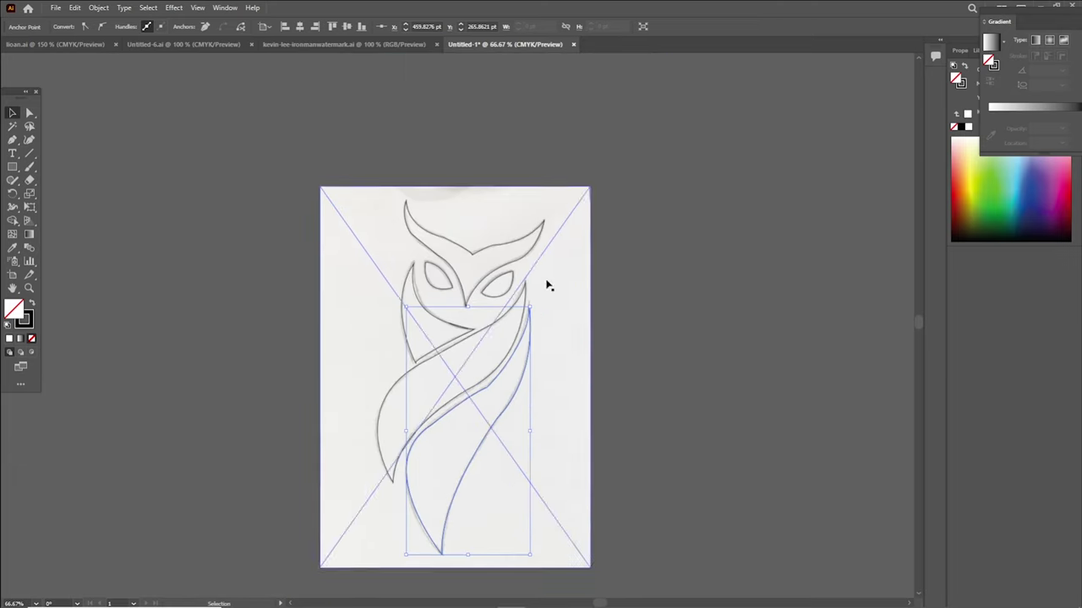
click(726, 168)
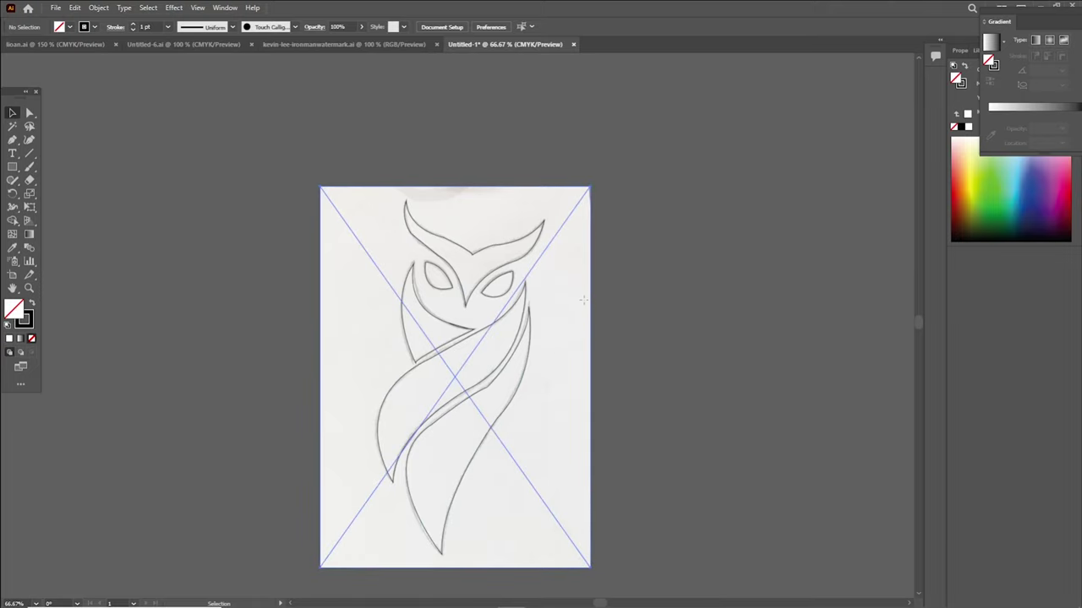
mouse_move(583, 300)
mouse_down()
mouse_move(884, 243)
mouse_move(852, 306)
mouse_up()
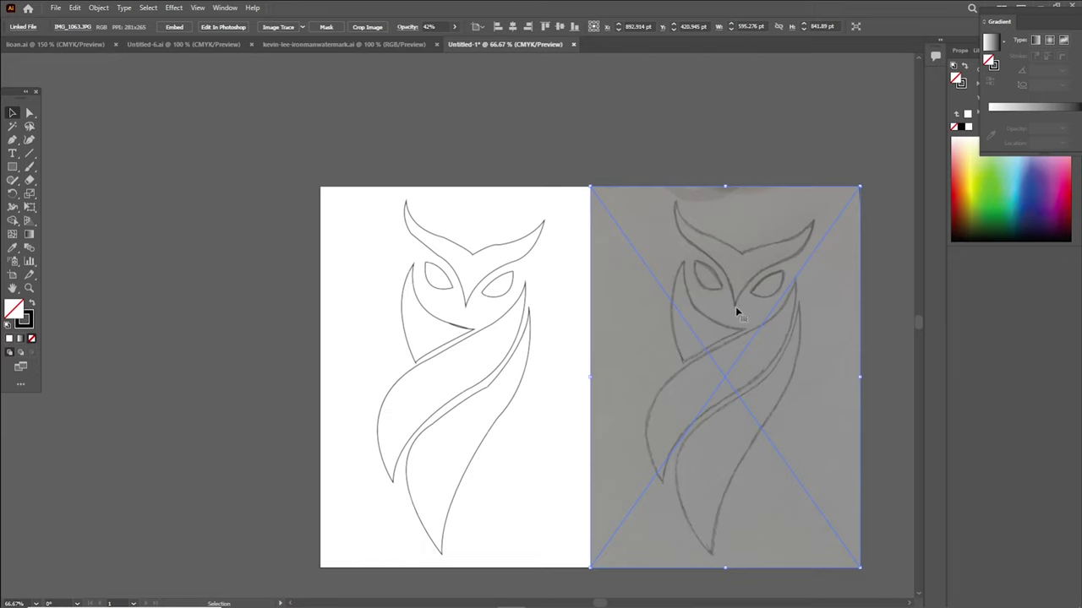
drag(715, 319, 409, 321)
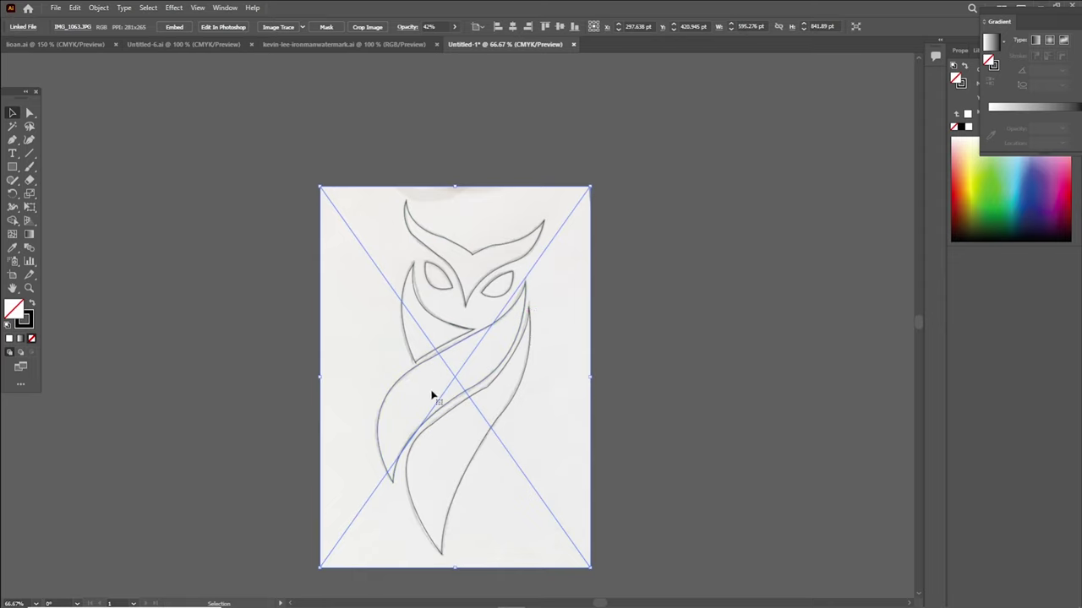
click(12, 141)
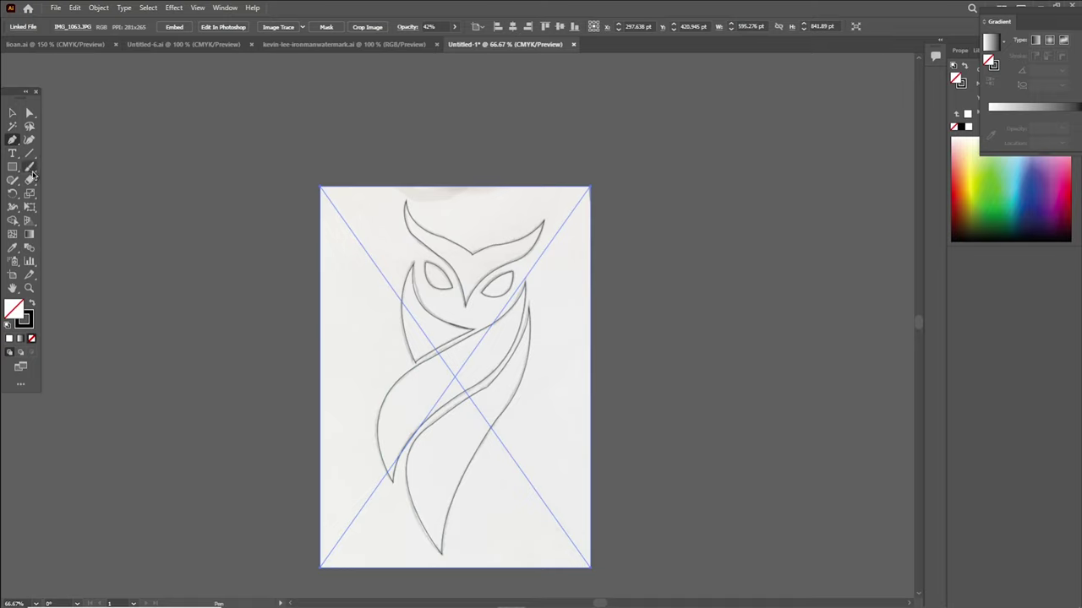
click(28, 171)
drag(406, 204, 464, 244)
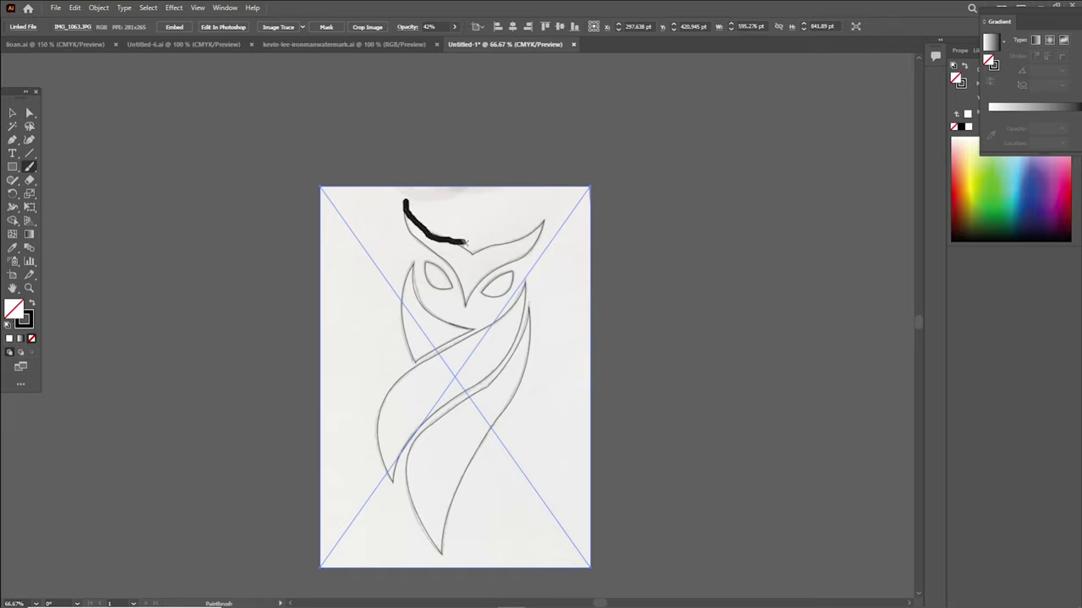
key(ctrl+z)
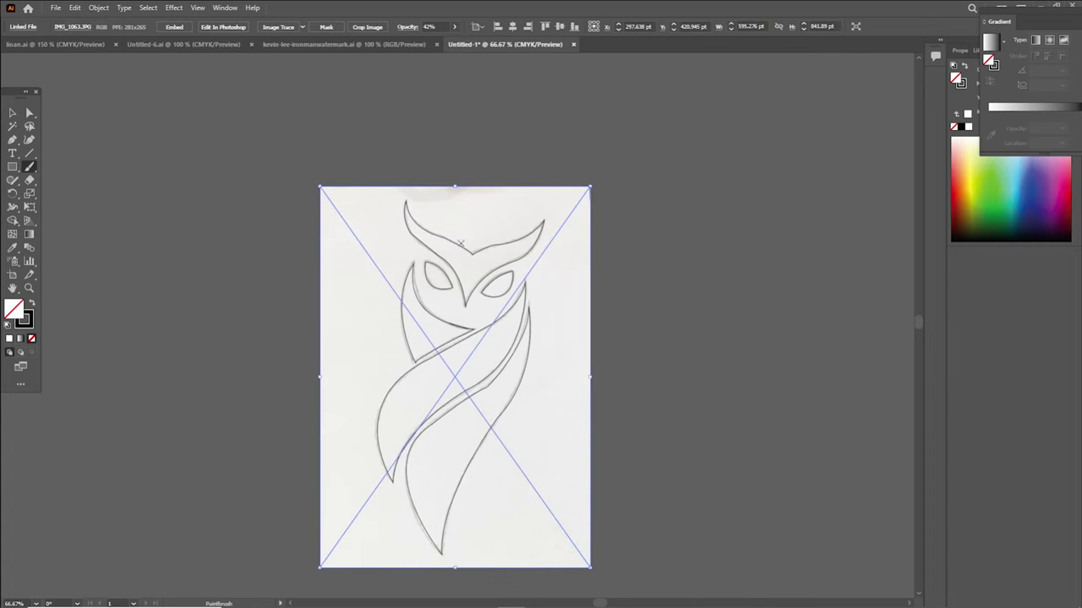